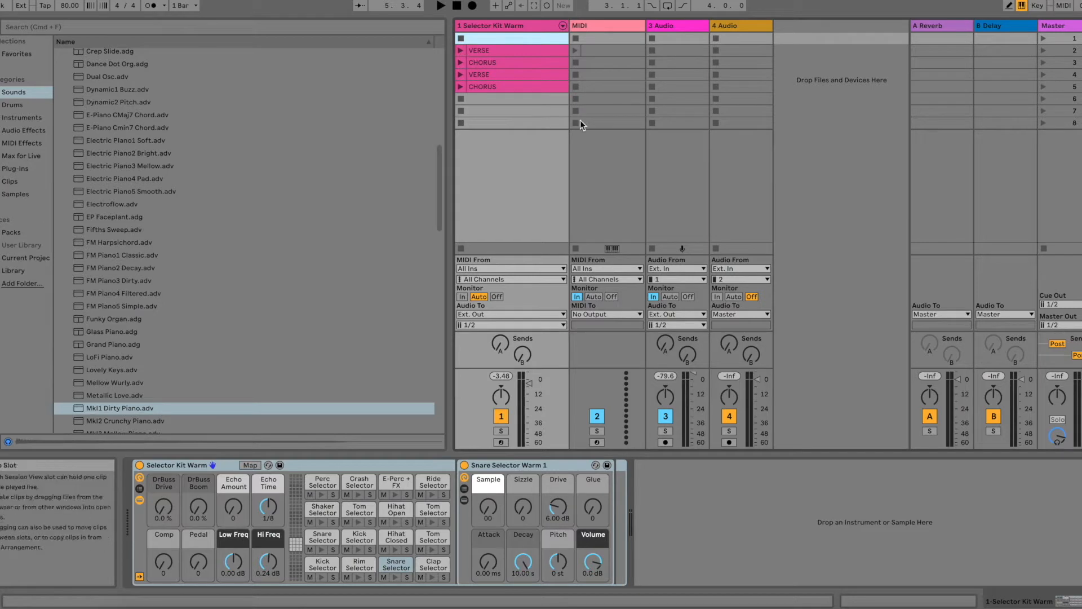
# Step: Audition the first VERSE and CHORUS drum clips on the Selector Kit Warm track and stop playback
pyautogui.click(460, 50)
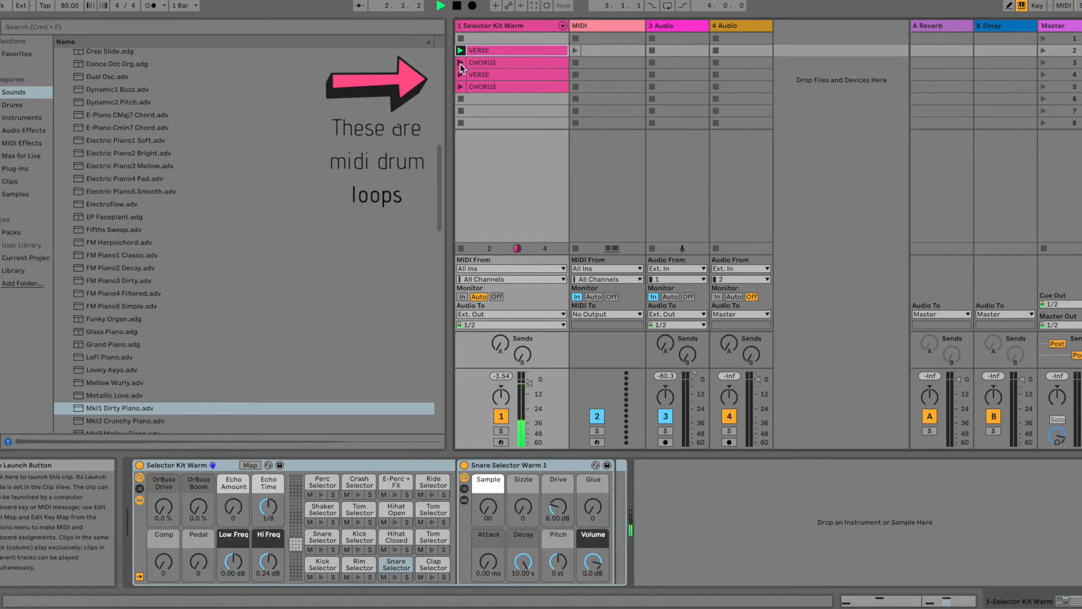
pyautogui.click(460, 63)
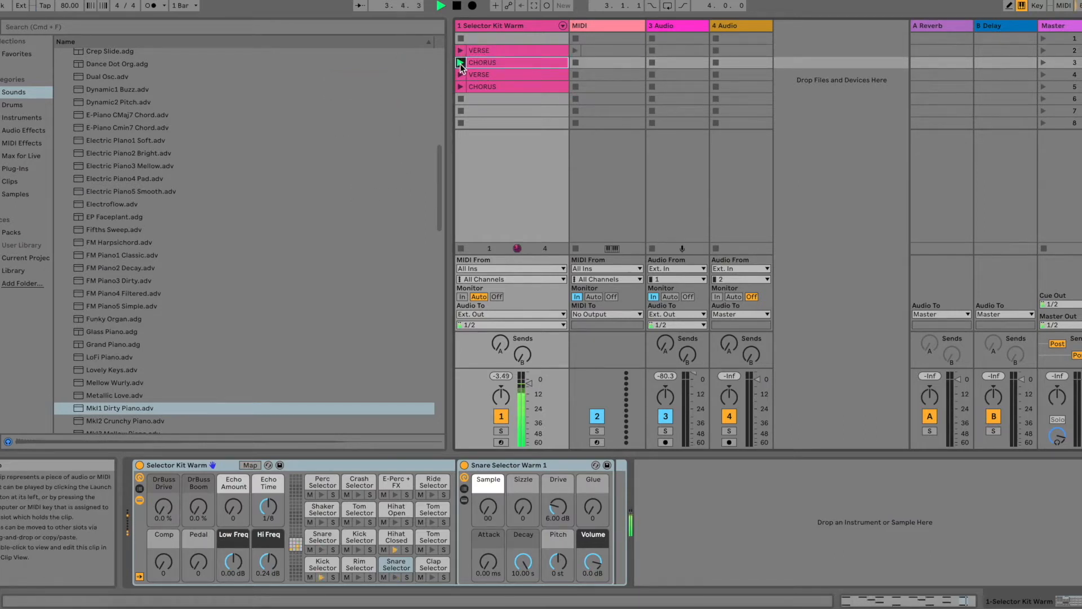
pyautogui.click(460, 38)
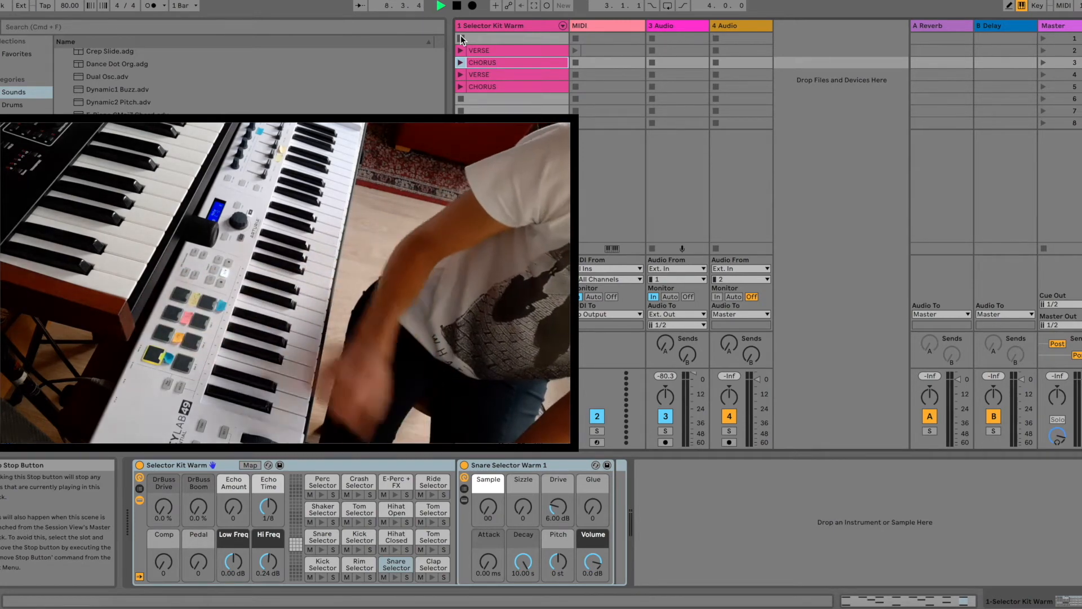
pyautogui.click(551, 37)
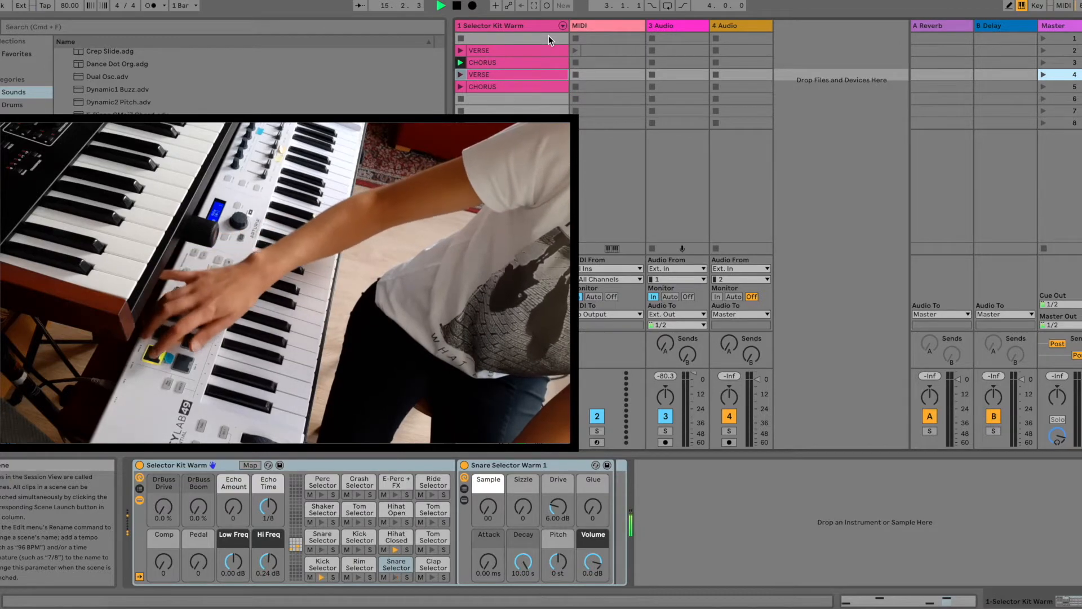
pyautogui.press('space')
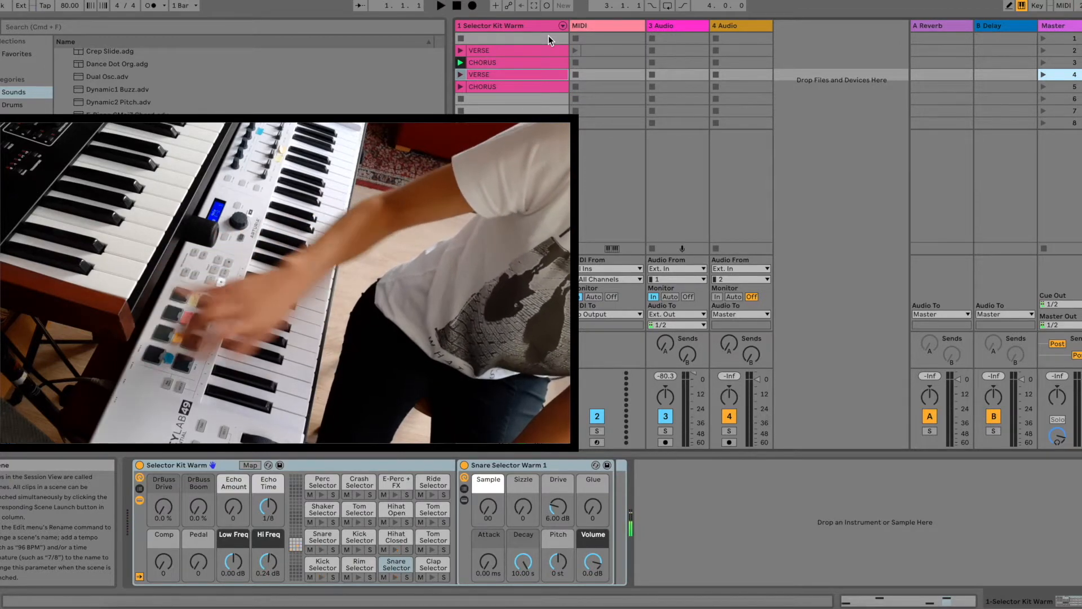
pyautogui.click(462, 36)
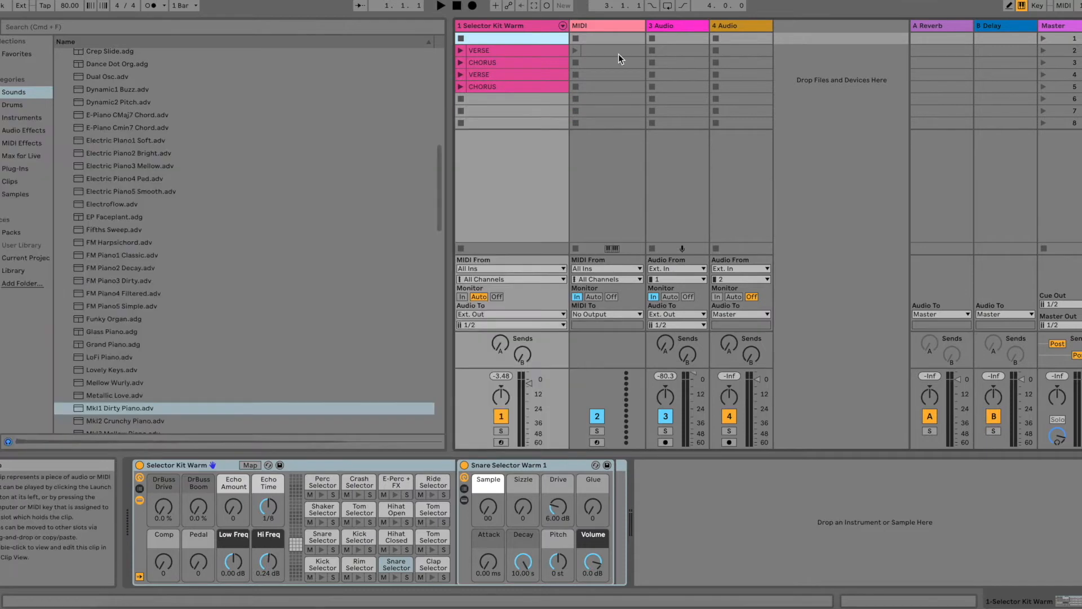
# Step: Add an empty Instrument Rack to the MIDI track
pyautogui.click(610, 28)
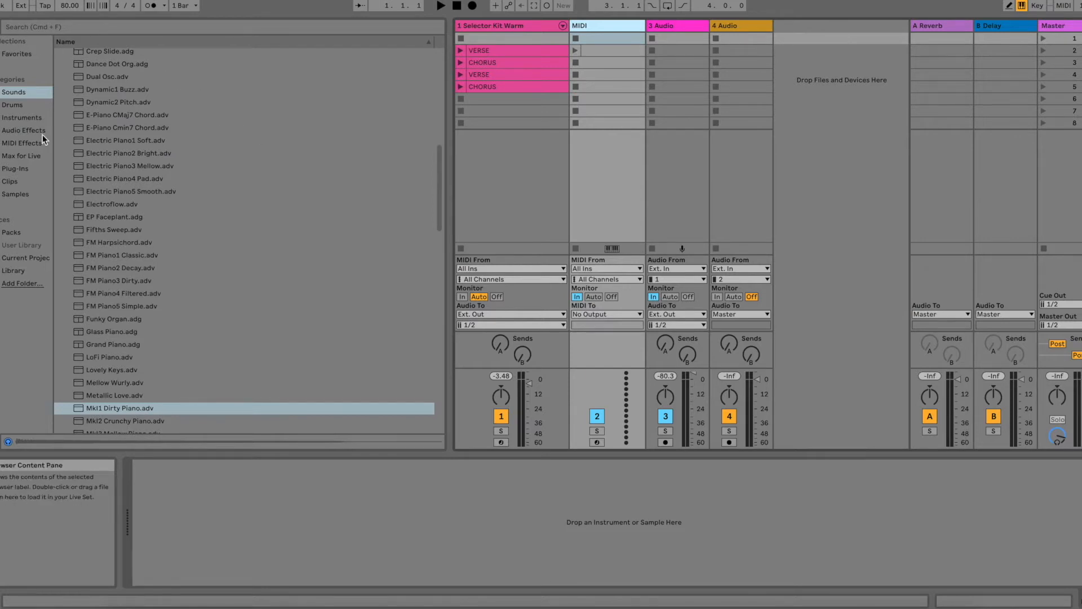
pyautogui.click(29, 122)
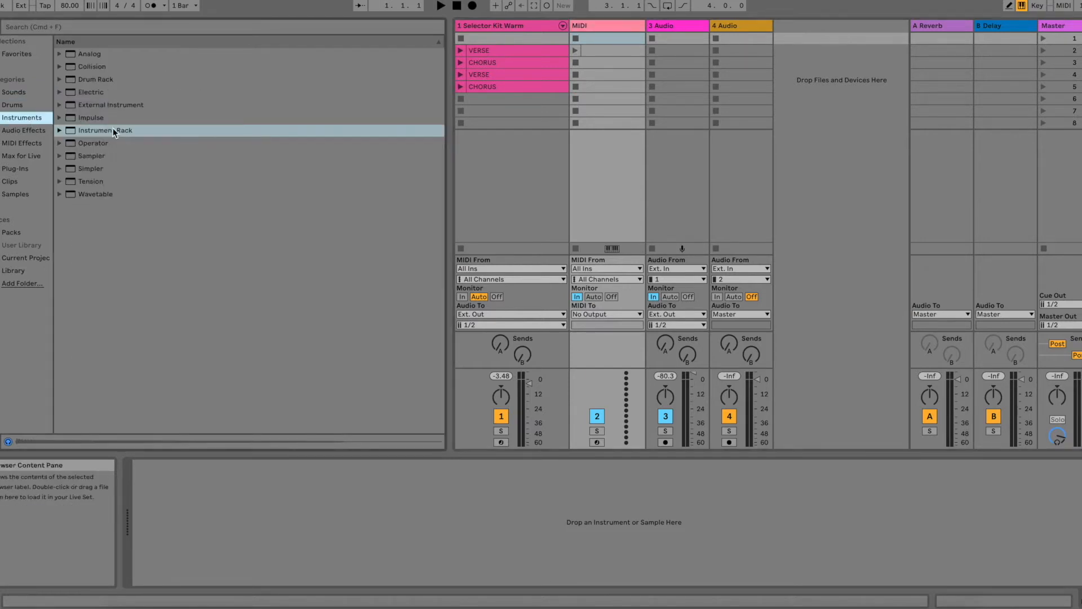
pyautogui.moveTo(113, 129); pyautogui.dragTo(603, 23)
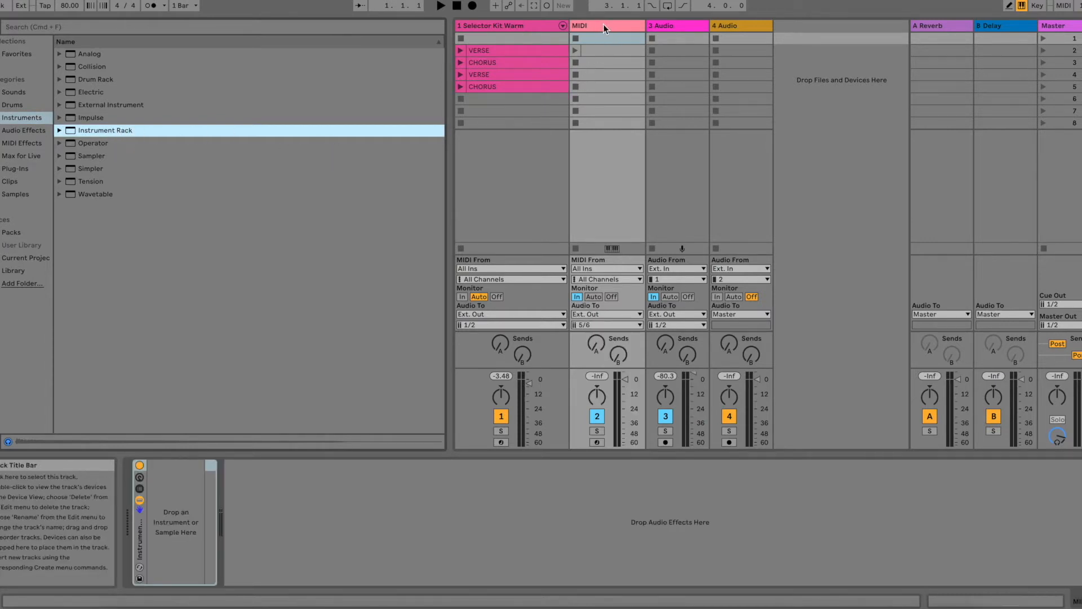
# Step: Rename the MIDI track as SOUND SELECTOR
pyautogui.click(604, 23)
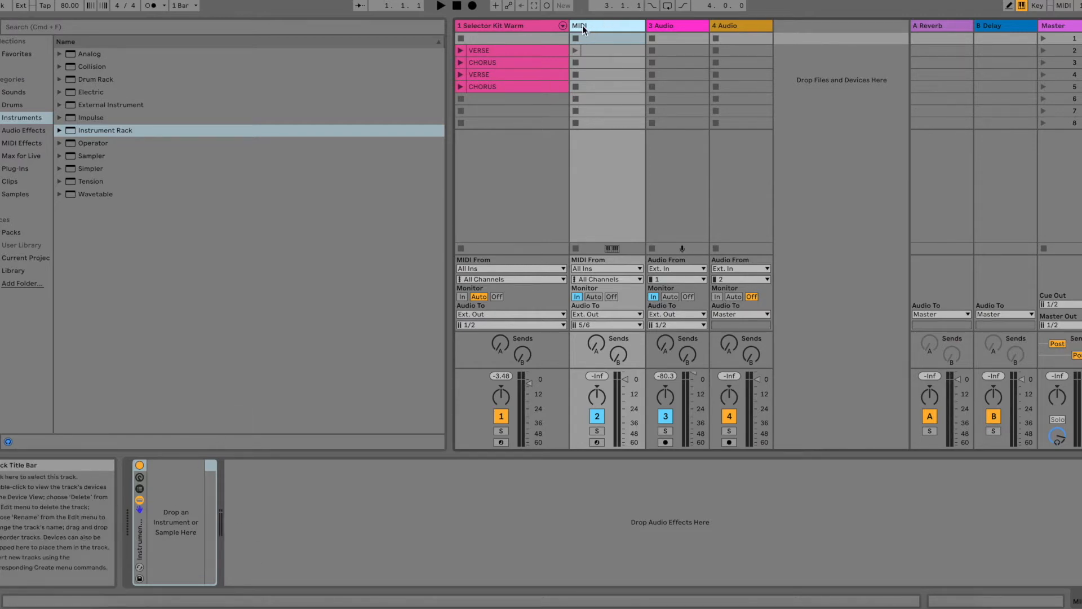
pyautogui.press('super+r')
pyautogui.write('SOUND SELECTOR')
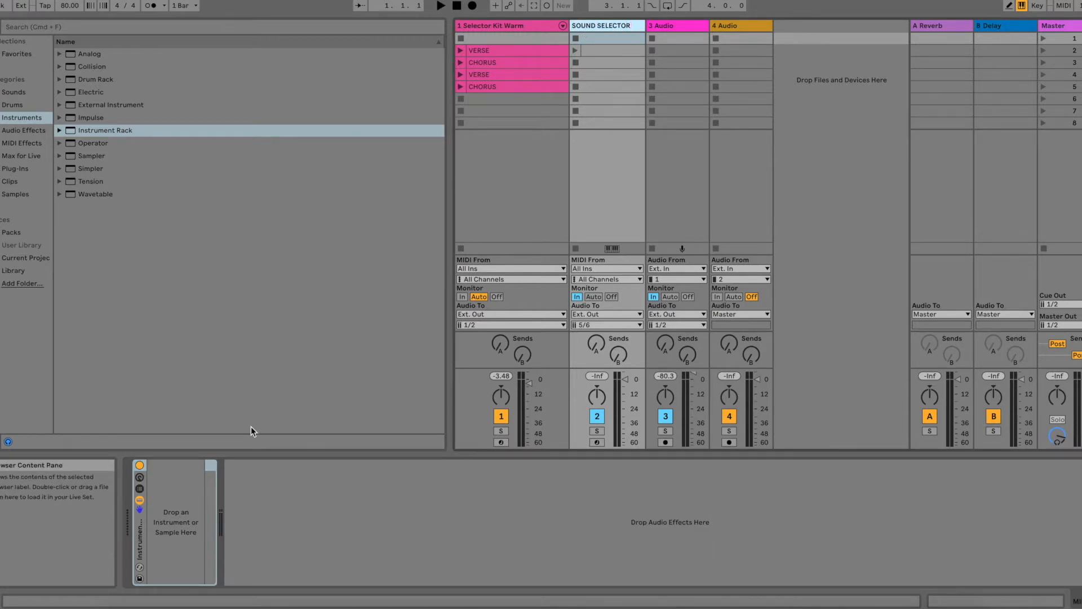
pyautogui.click(248, 483)
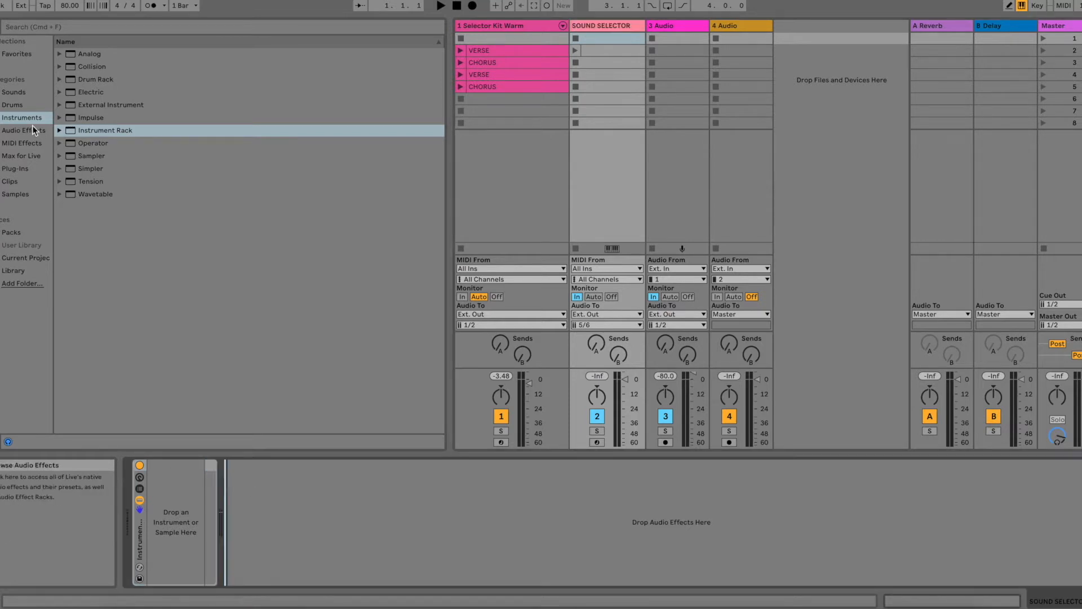
# Step: Load the Grand Piano preset into the Instrument Rack and show the rack's macro controls and chain list
pyautogui.click(13, 91)
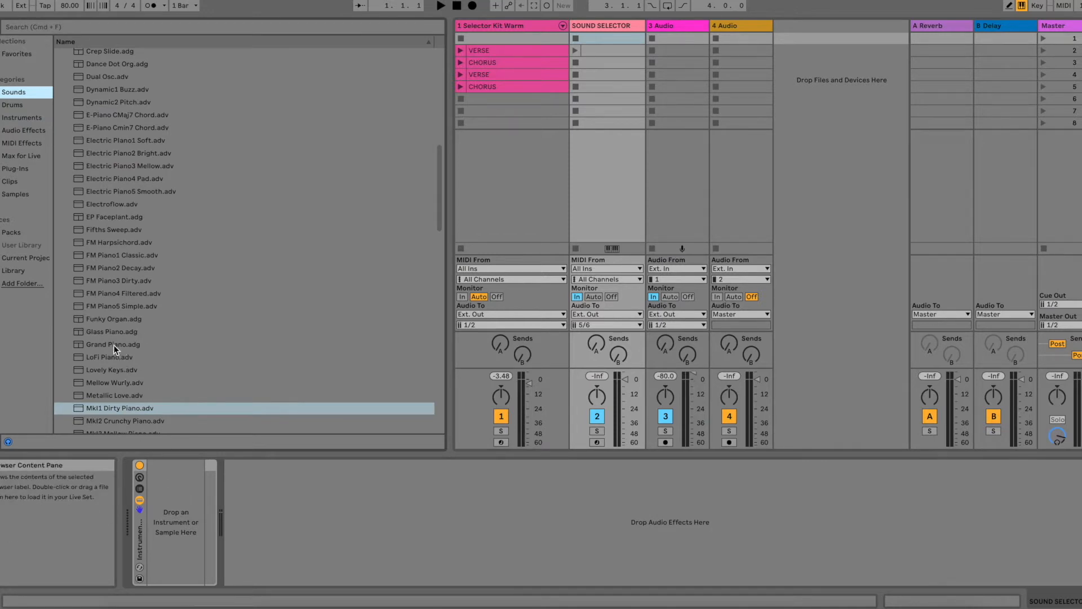
pyautogui.moveTo(113, 344); pyautogui.dragTo(164, 486)
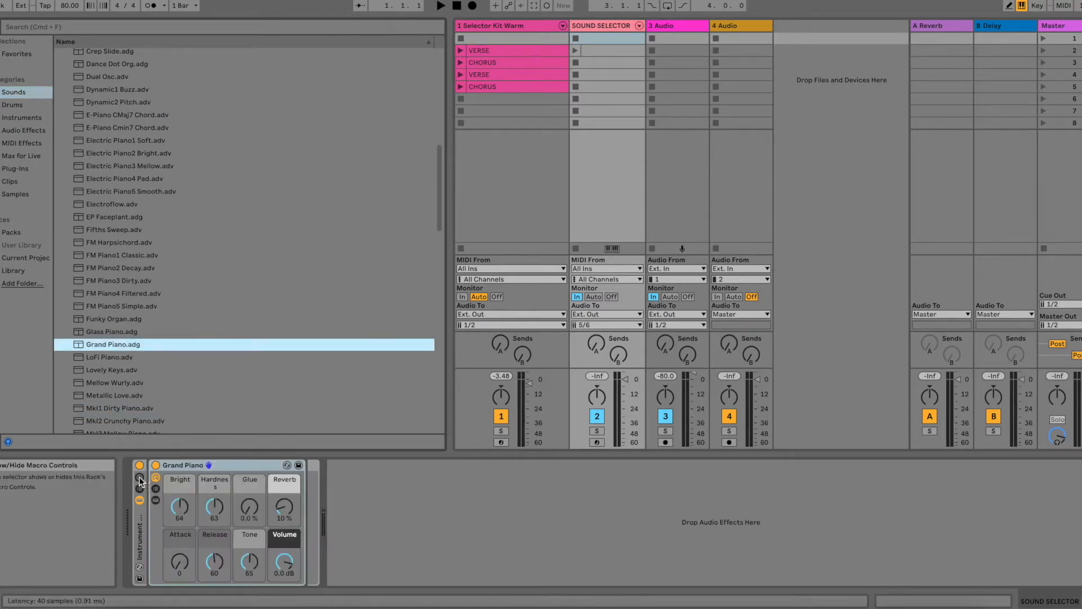
pyautogui.click(140, 477)
pyautogui.click(140, 489)
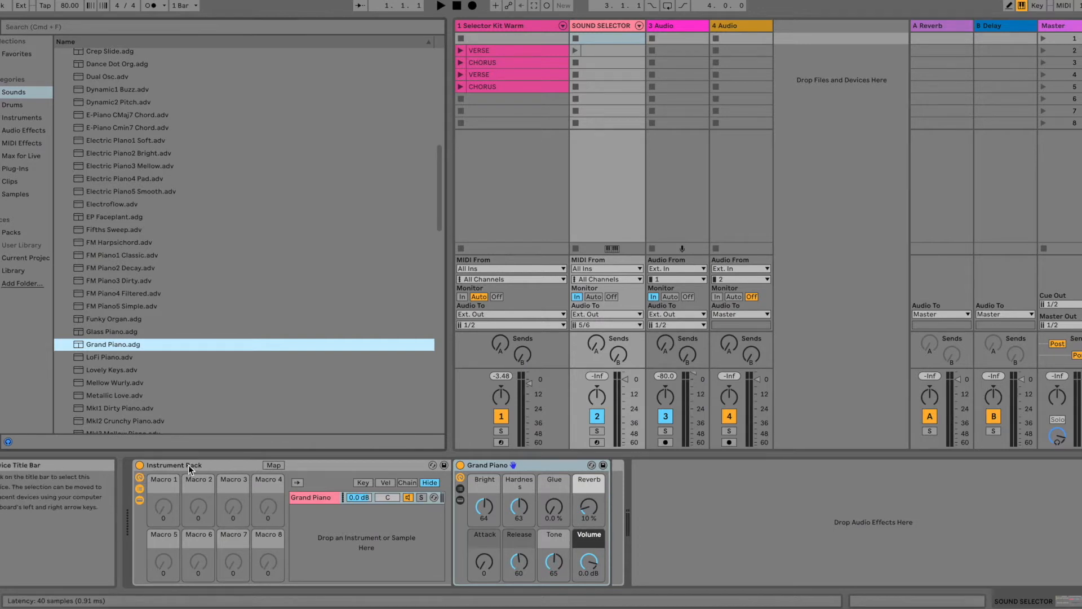
# Step: Add the Morgen Pad preset from the Pad sounds as a second chain below Grand Piano
pyautogui.scroll(10, 129, 204)
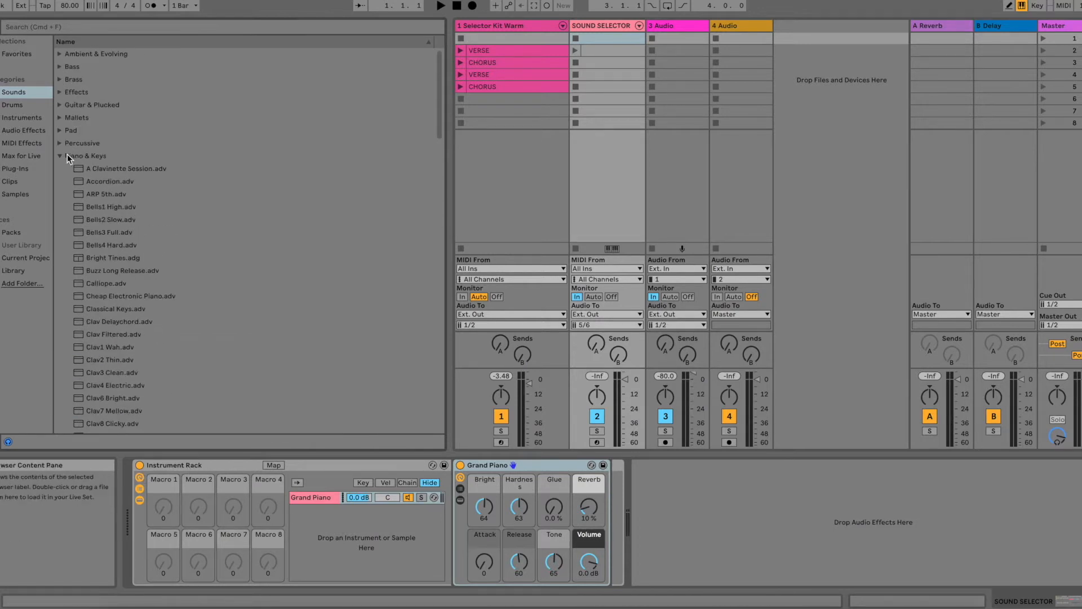
pyautogui.click(63, 155)
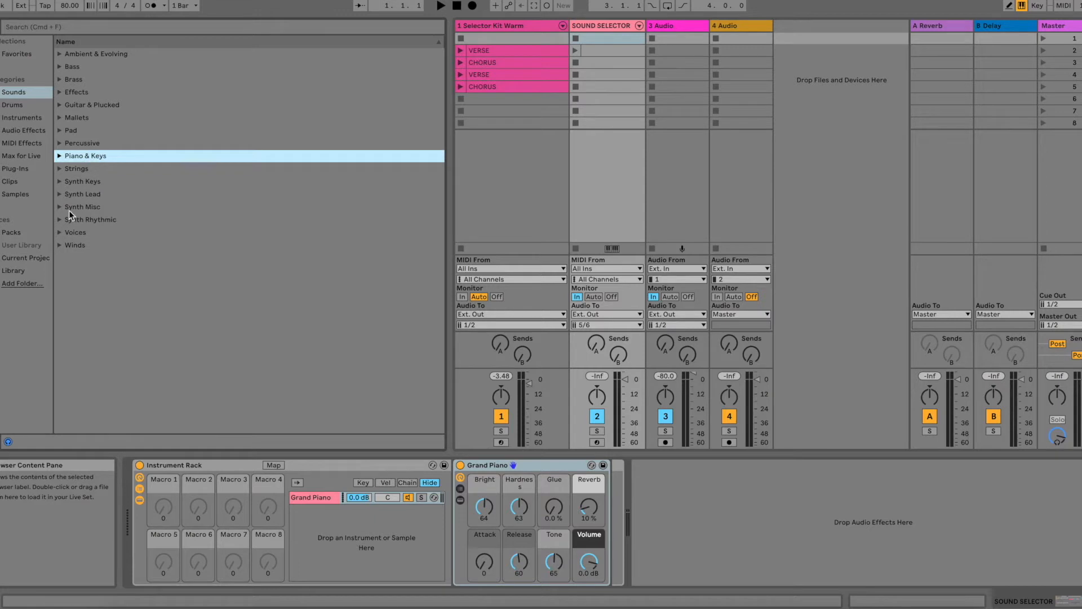
pyautogui.click(60, 129)
pyautogui.scroll(-10, 146, 275)
pyautogui.scroll(-5, 147, 275)
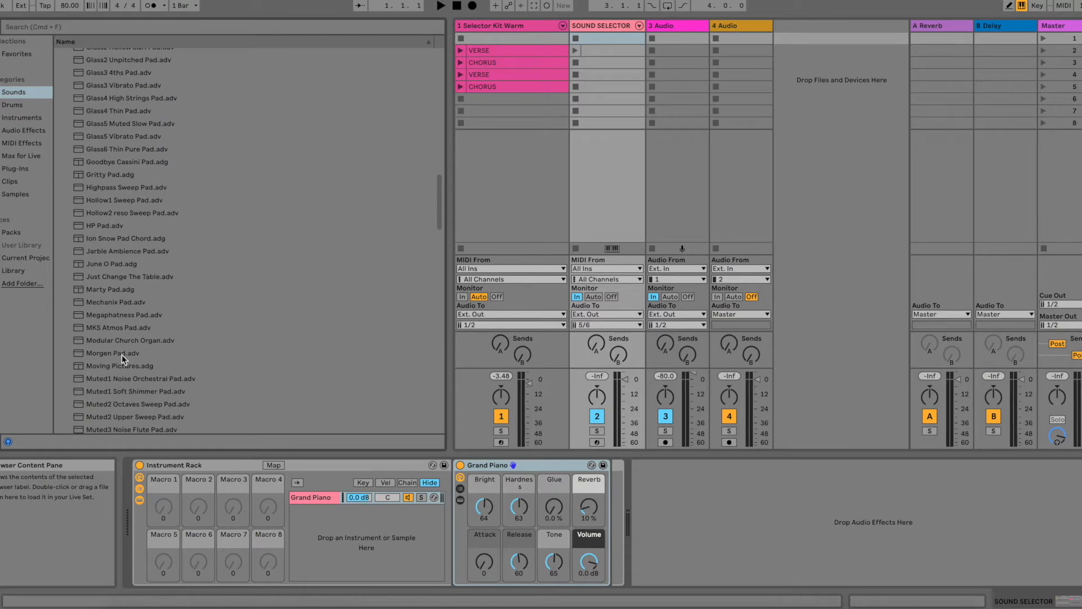
pyautogui.moveTo(122, 354); pyautogui.dragTo(306, 509)
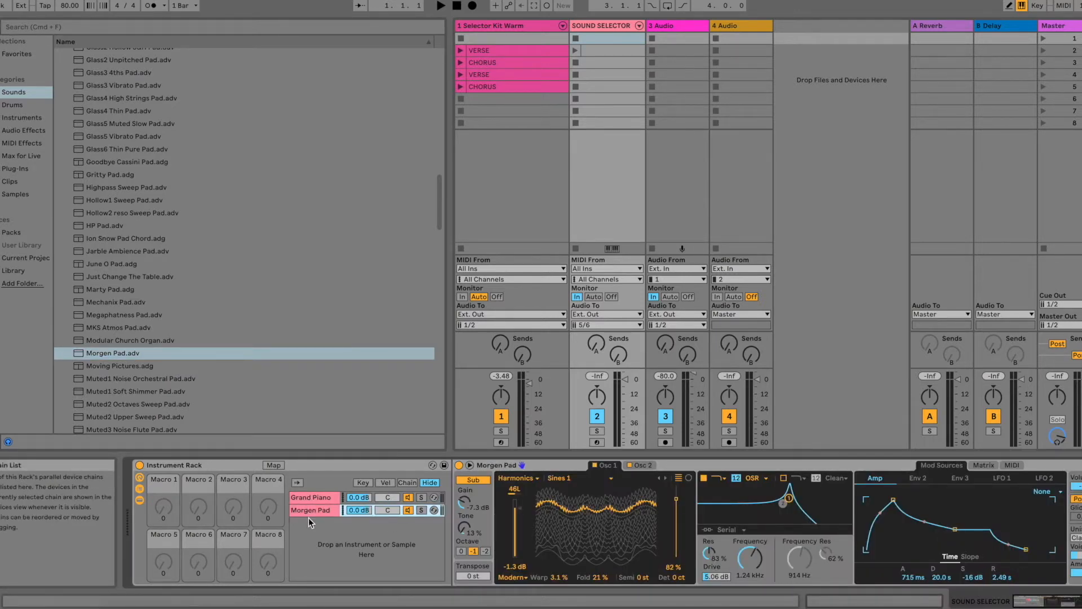
# Step: Rename the Instrument Rack as SOUND SELECTOR
pyautogui.click(169, 468)
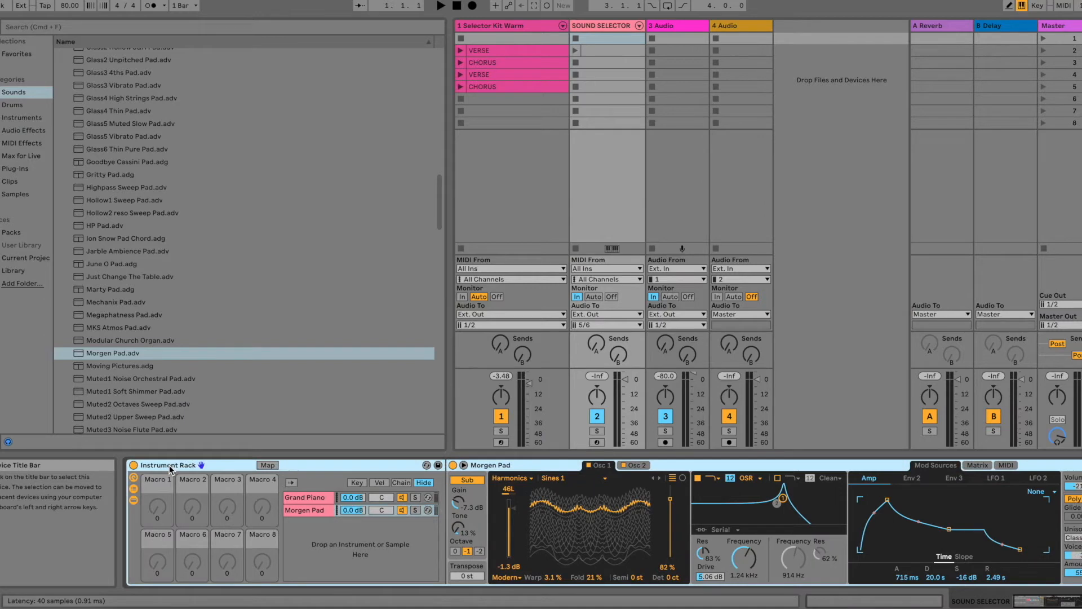
pyautogui.press('super+r')
pyautogui.write('SOUND SELECTOR')
pyautogui.press('Return')
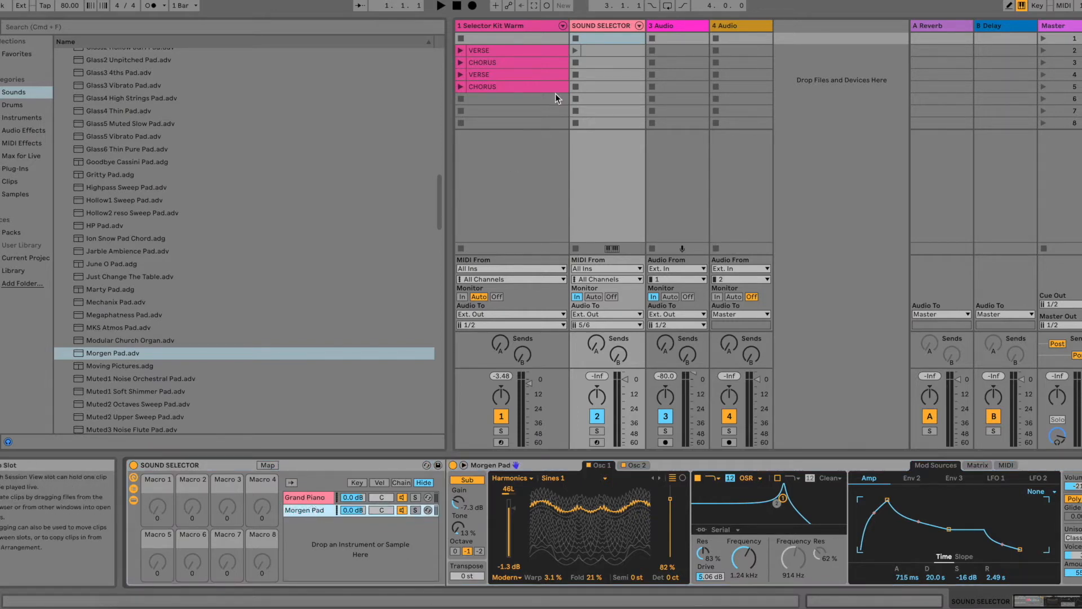
# Step: Show the rack's chain select zones and move Grand Piano's zone to 1 and Morgen Pad's zone to 2
pyautogui.click(613, 25)
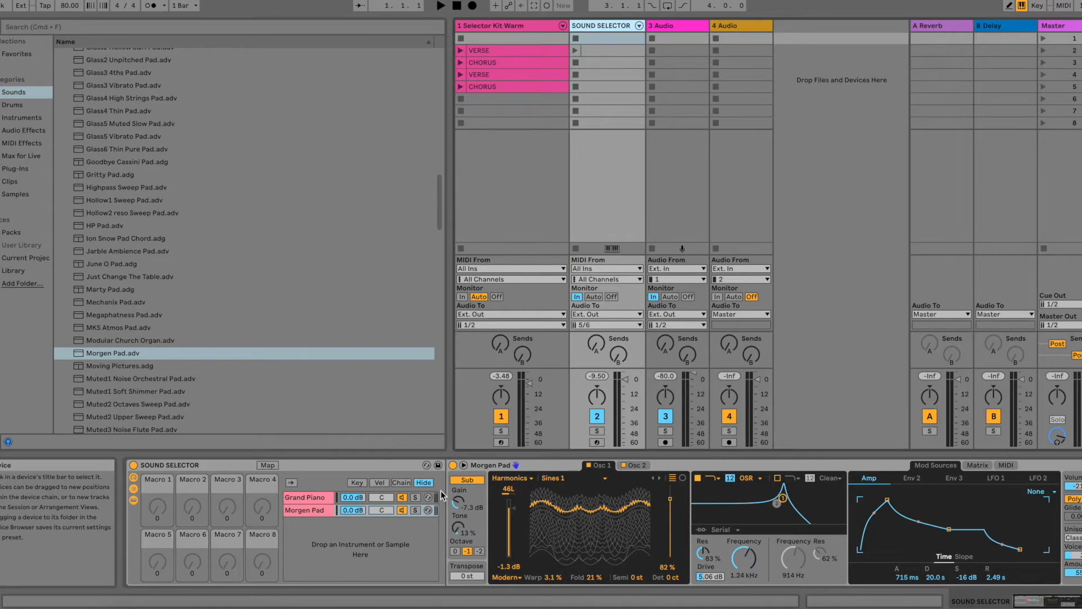
pyautogui.click(402, 483)
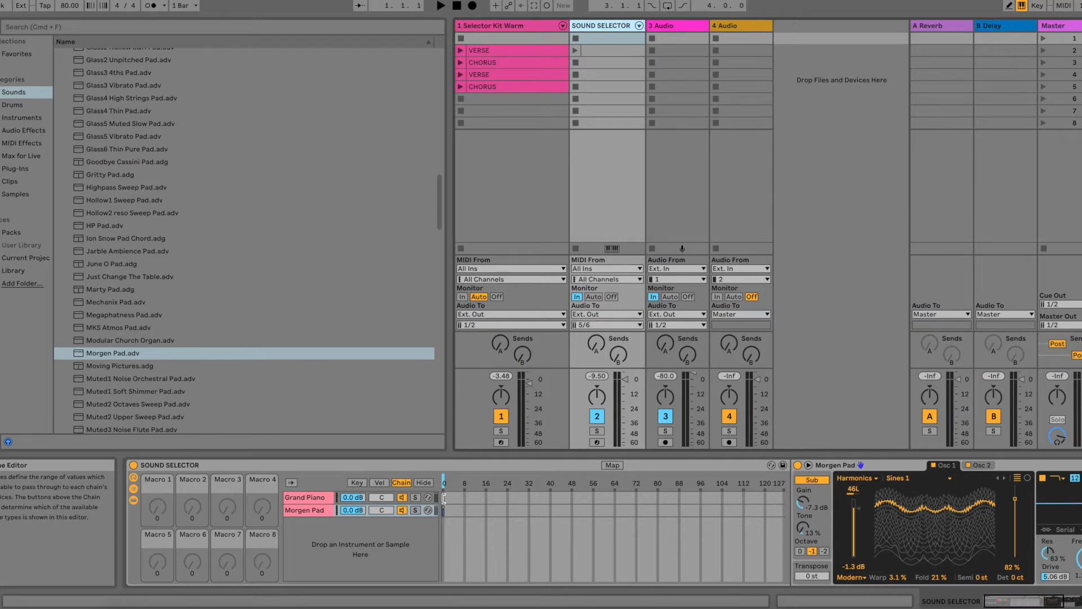
pyautogui.click(444, 498)
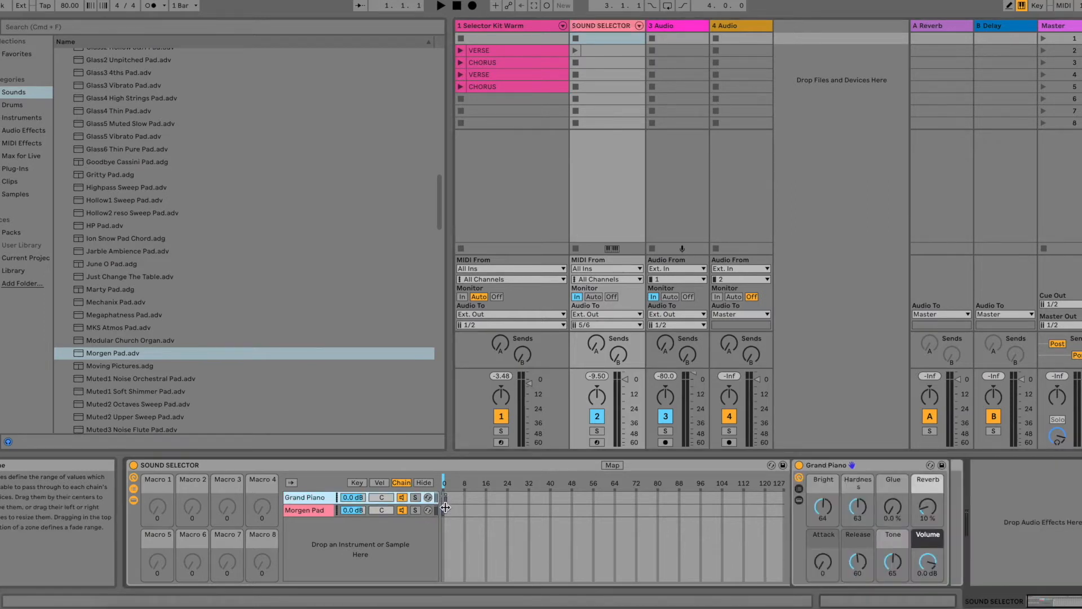
pyautogui.click(446, 510)
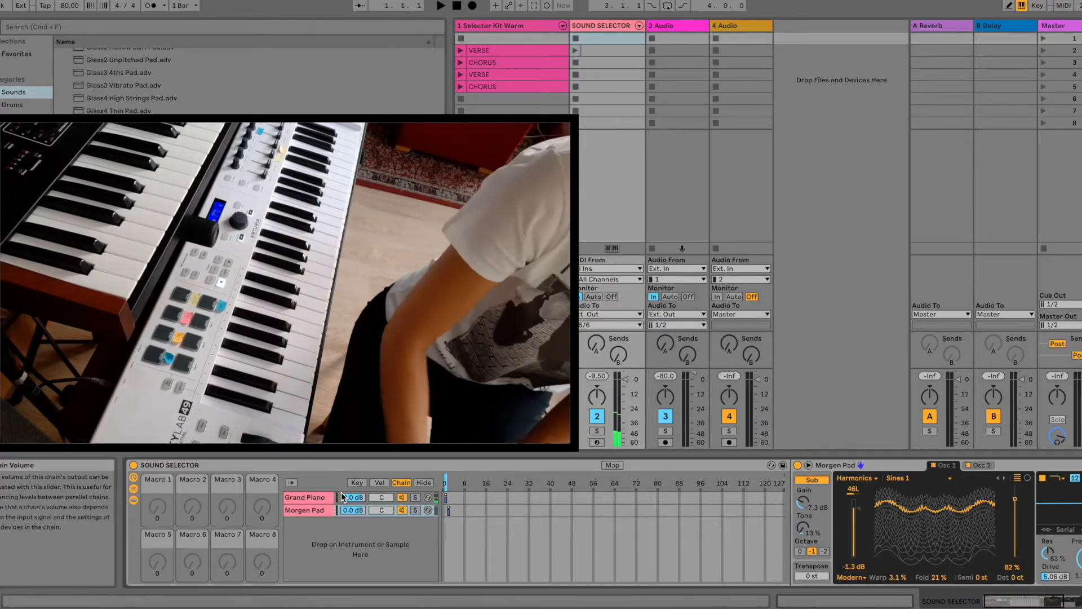
# Step: Move the chain selector to 2 on Morgen Pad's zone and map it to Macro 1
pyautogui.moveTo(446, 485); pyautogui.dragTo(449, 485)
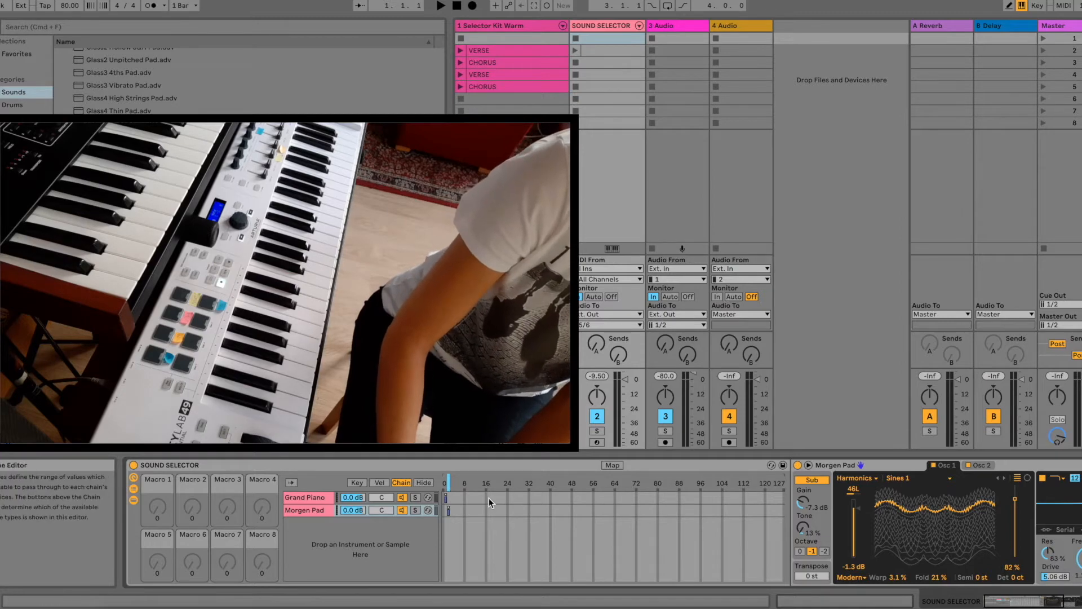
pyautogui.rightClick(449, 485)
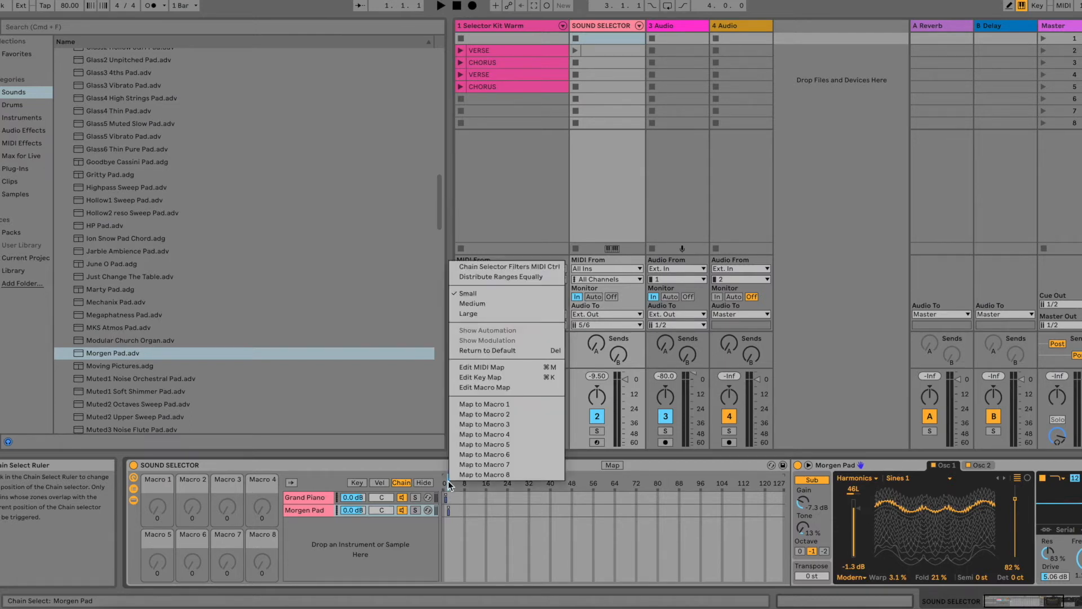
pyautogui.click(485, 405)
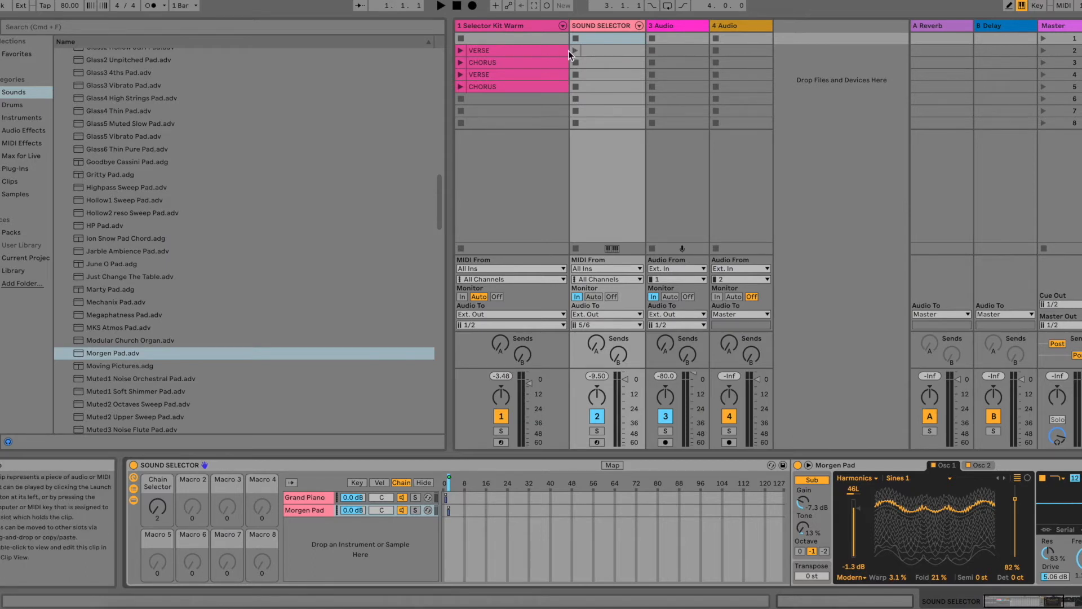
# Step: Open the SOUND SELECTOR clip beside the first VERSE and choose the rack's Chain Selector macro as its envelope
pyautogui.doubleClick(594, 53)
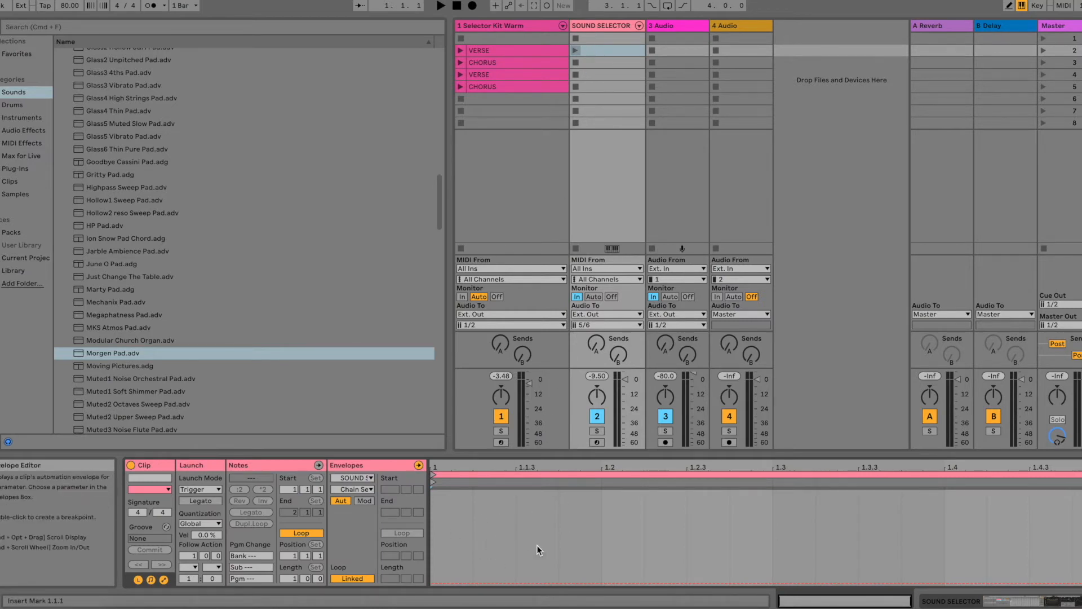
pyautogui.click(355, 478)
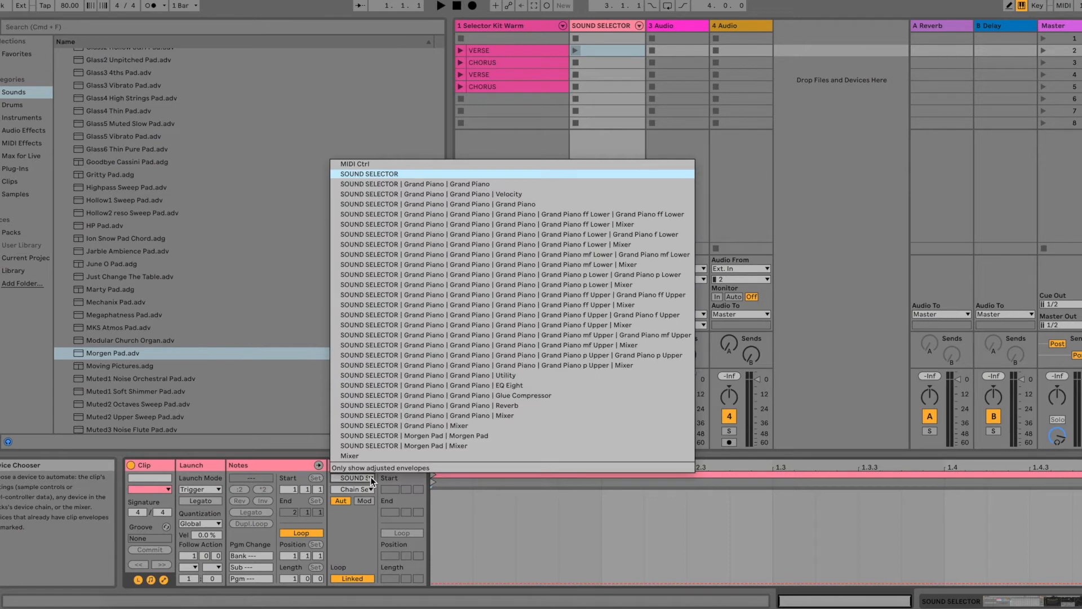
pyautogui.click(383, 174)
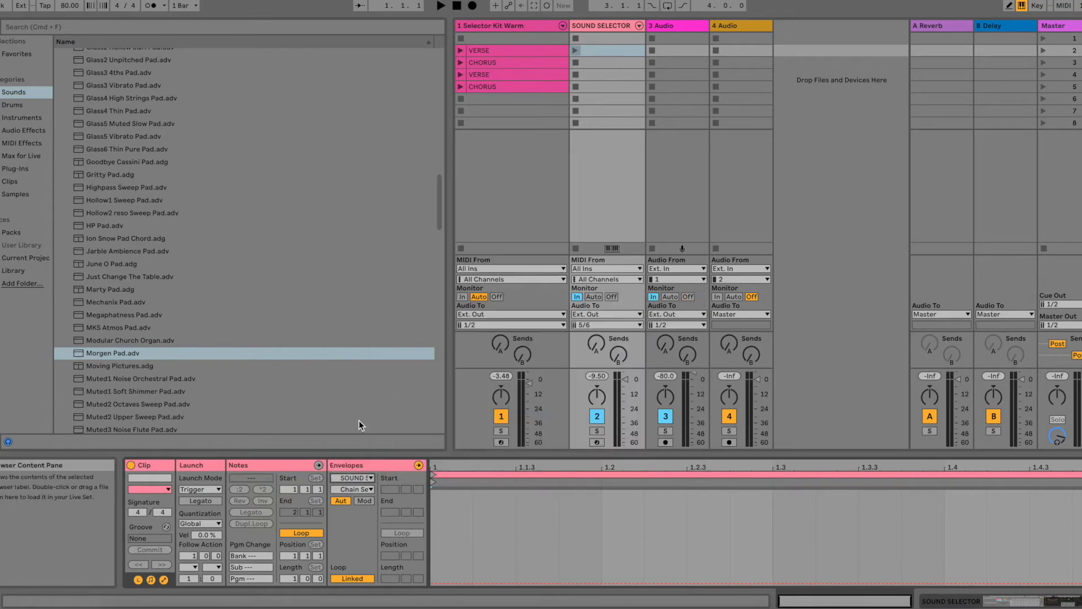
pyautogui.click(370, 489)
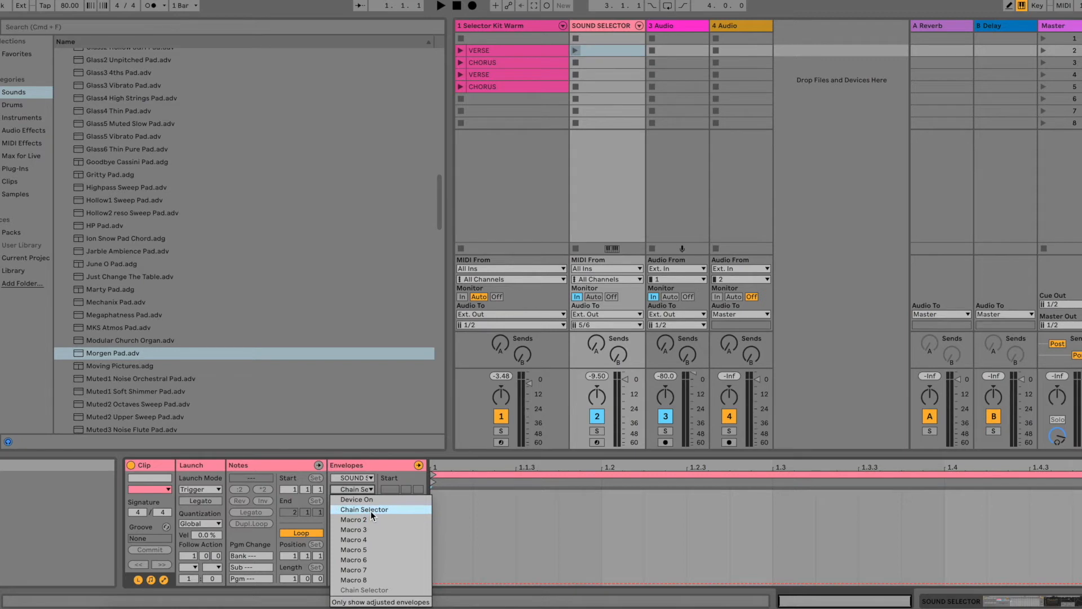
pyautogui.click(371, 510)
# Step: Lower the clip's Chain Selector envelope line slightly and set the SOUND SELECTOR track's monitoring to Auto
pyautogui.click(445, 549)
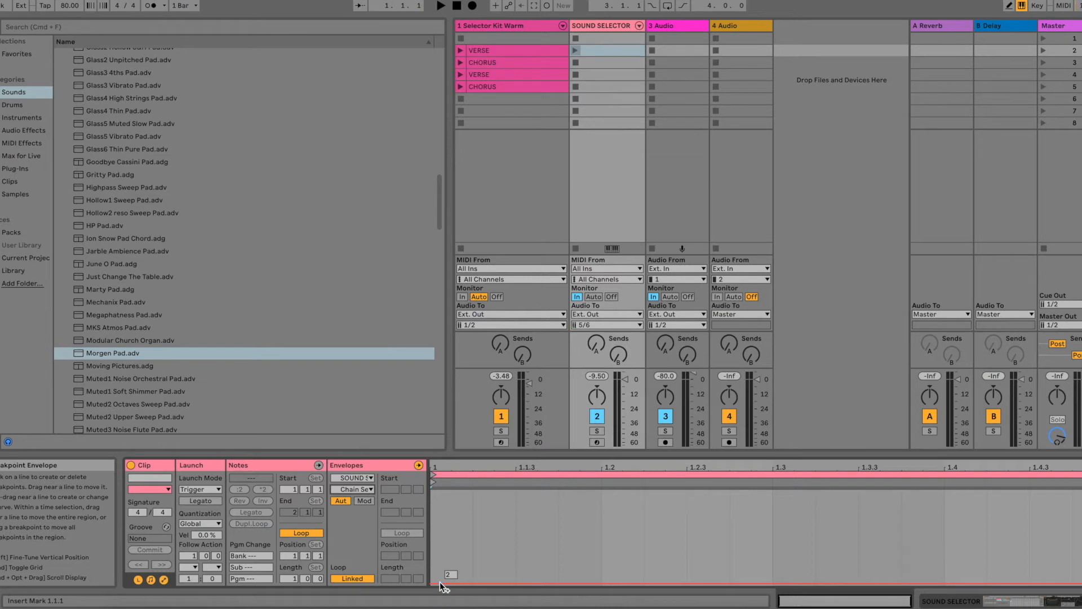
pyautogui.moveTo(441, 584); pyautogui.dragTo(441, 585)
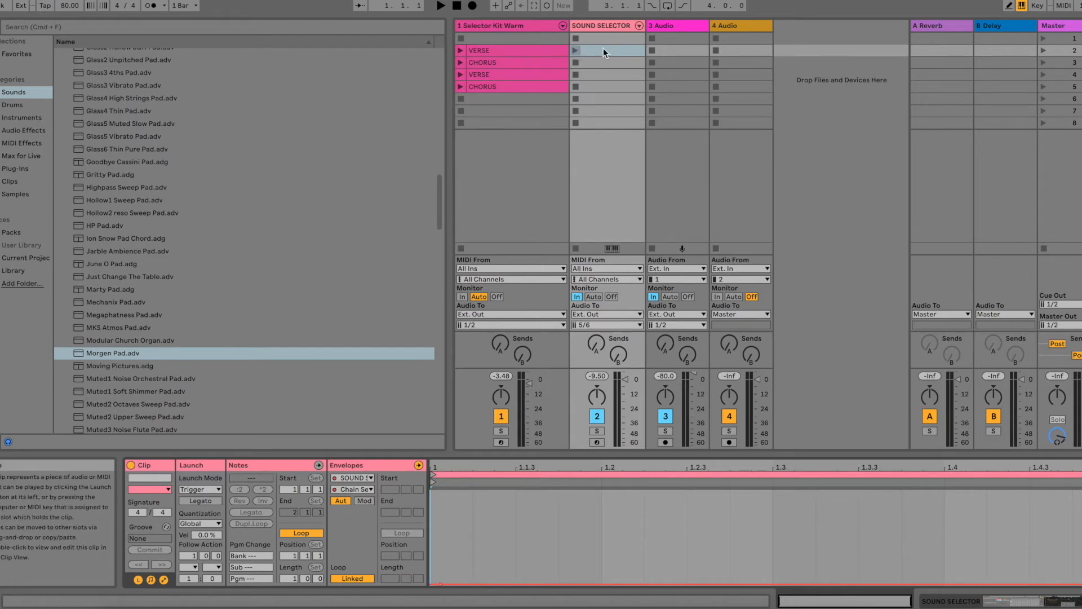
pyautogui.click(593, 298)
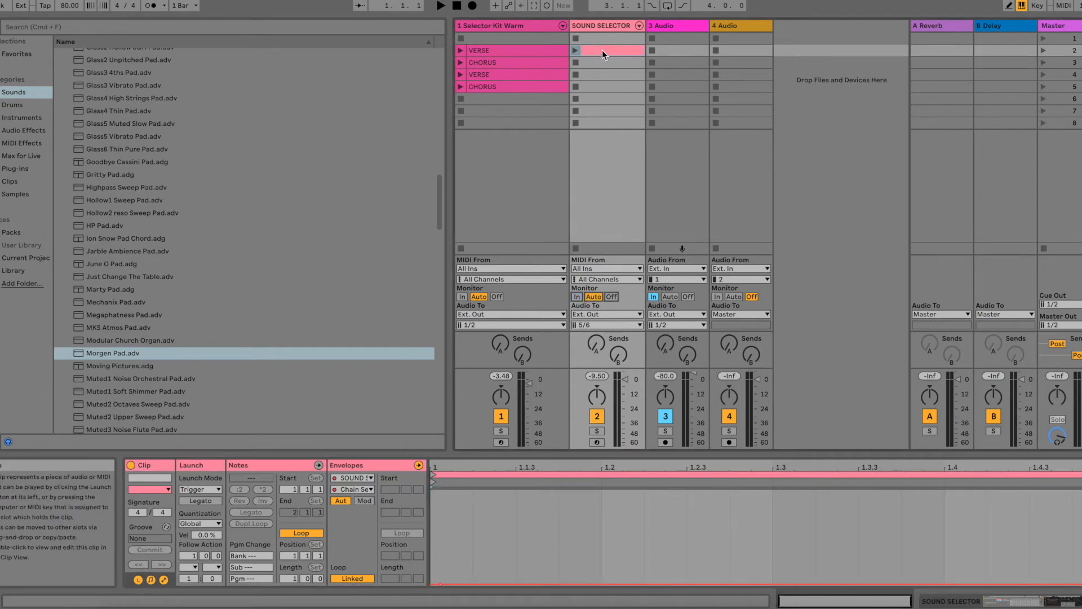
# Step: Set the SOUND SELECTOR track's monitoring to In and rename its clip beside the first VERSE as PIANO
pyautogui.click(577, 298)
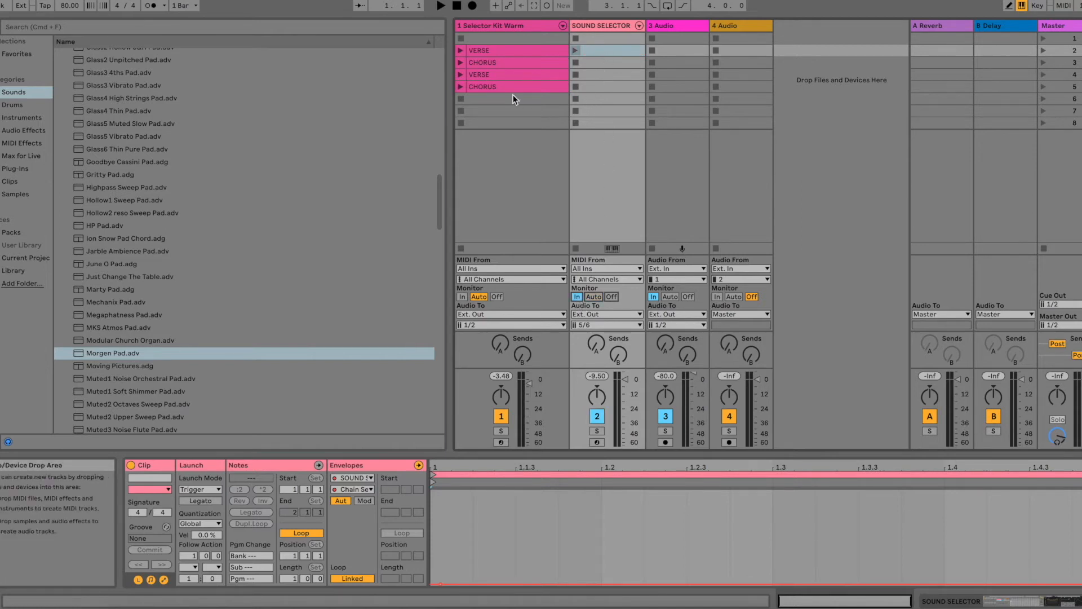
pyautogui.click(606, 52)
pyautogui.press('super+r')
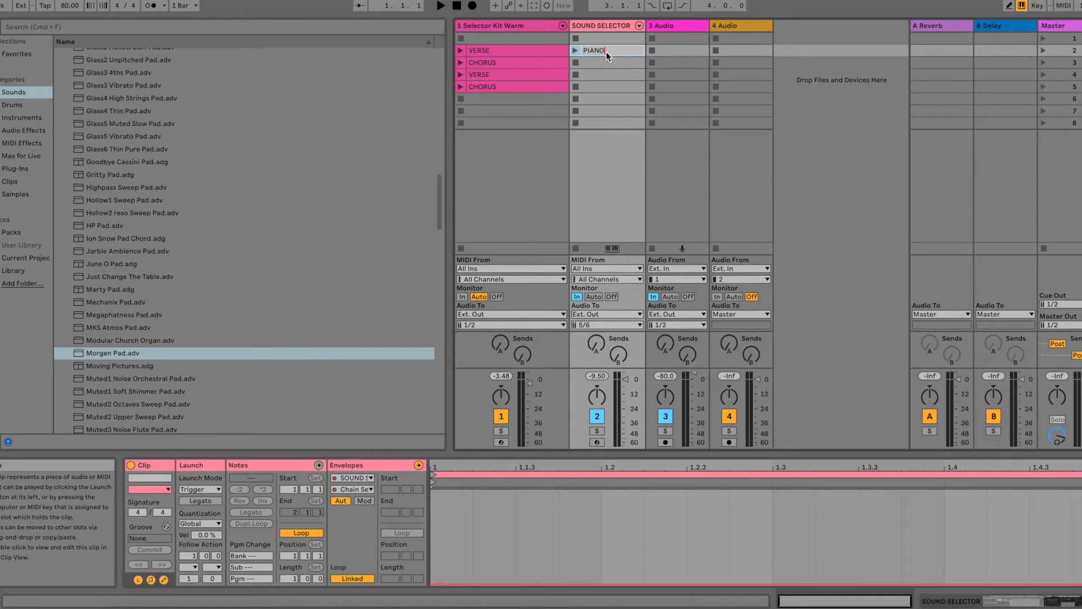
pyautogui.click(606, 66)
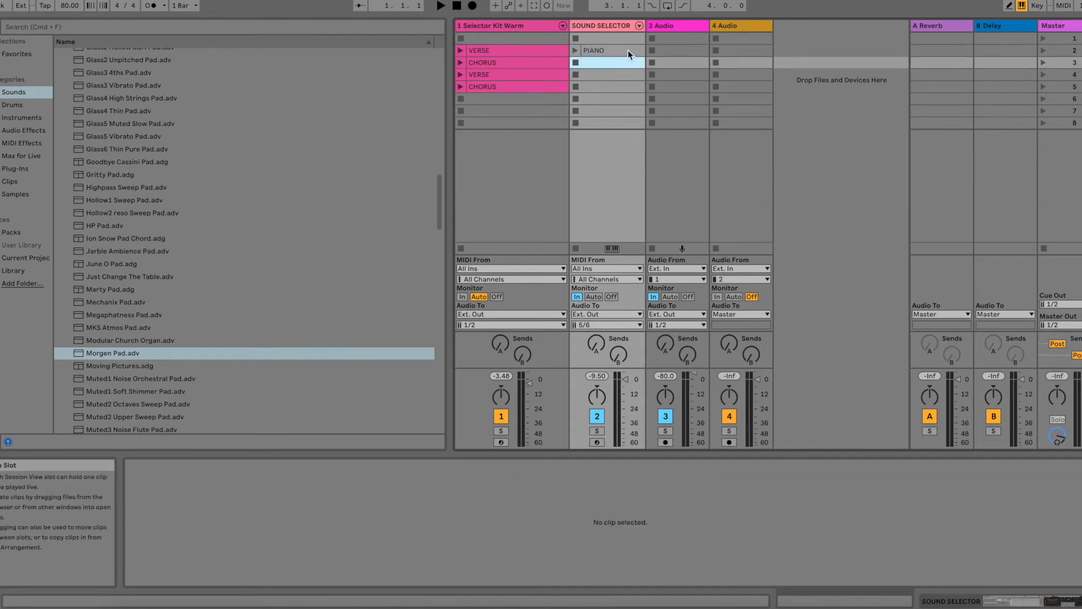
pyautogui.click(619, 51)
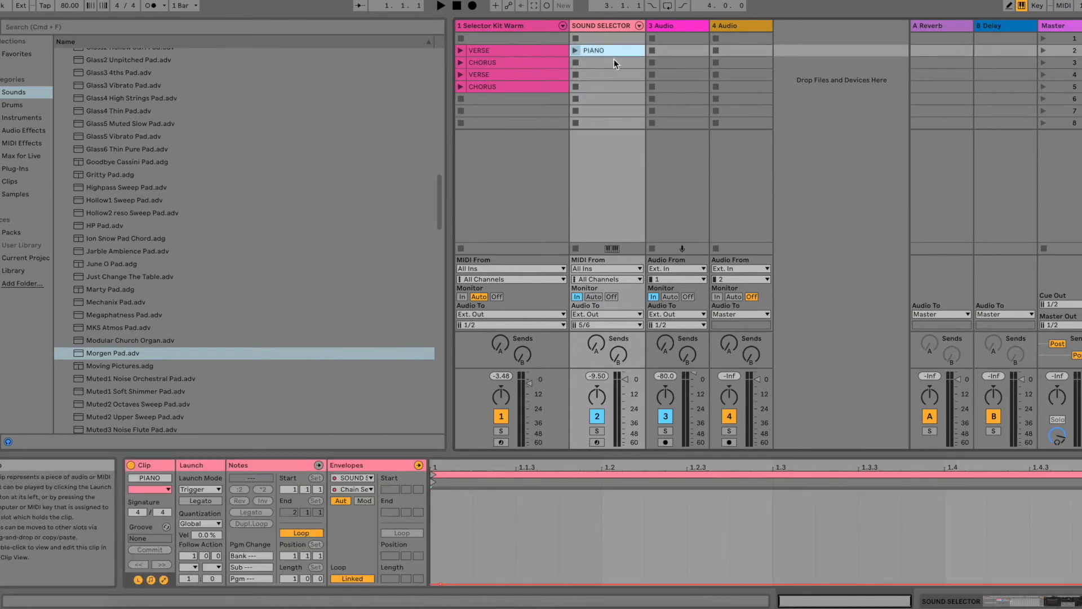
# Step: Create a SOUND SELECTOR clip beside the first CHORUS and choose the rack's Chain Selector macro as its envelope
pyautogui.doubleClick(615, 59)
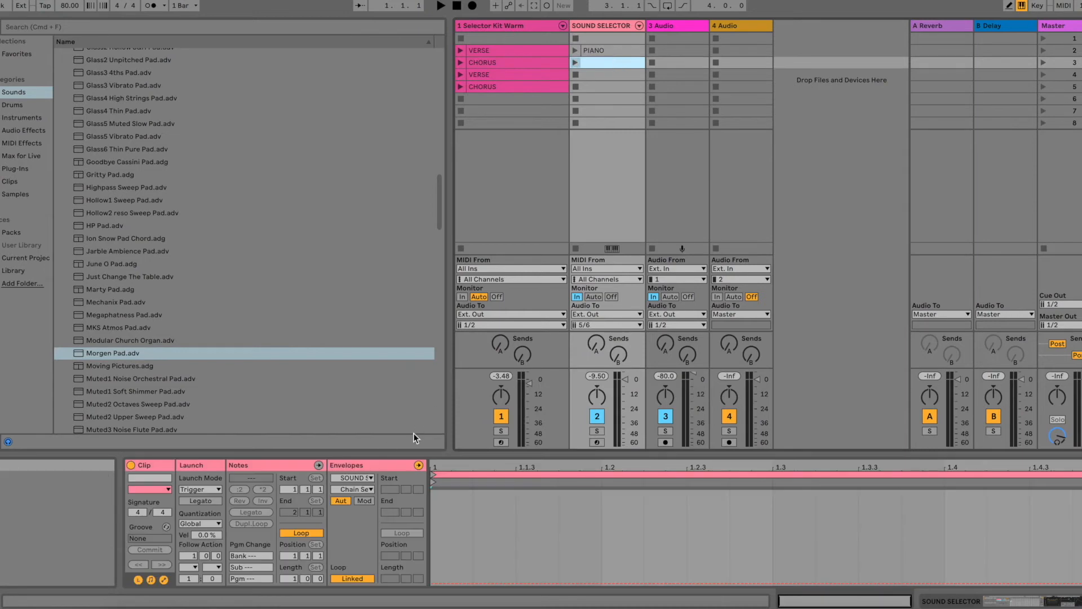
pyautogui.click(371, 478)
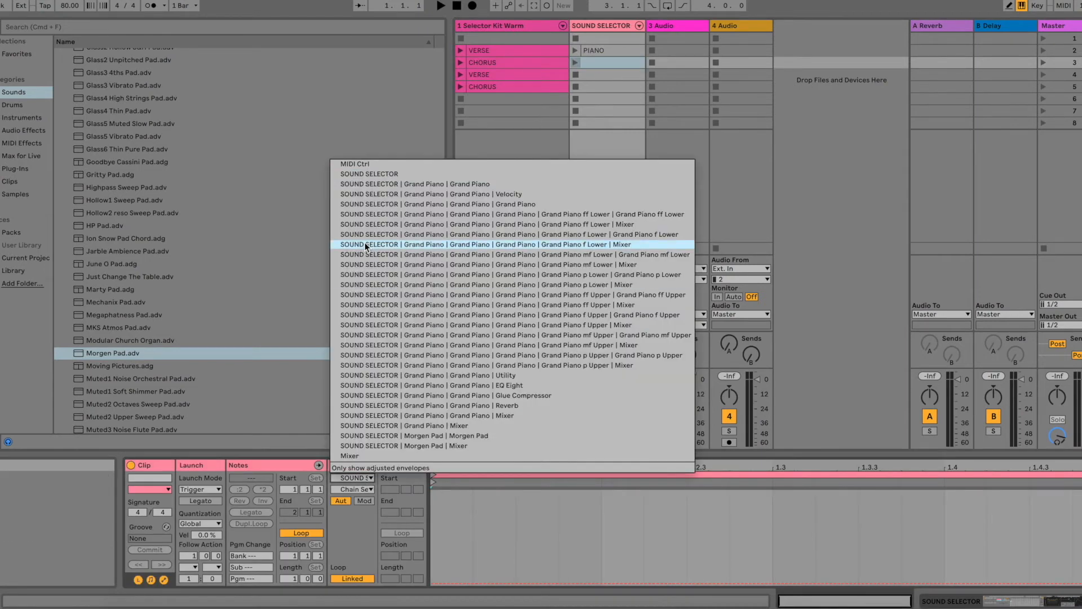
pyautogui.click(356, 174)
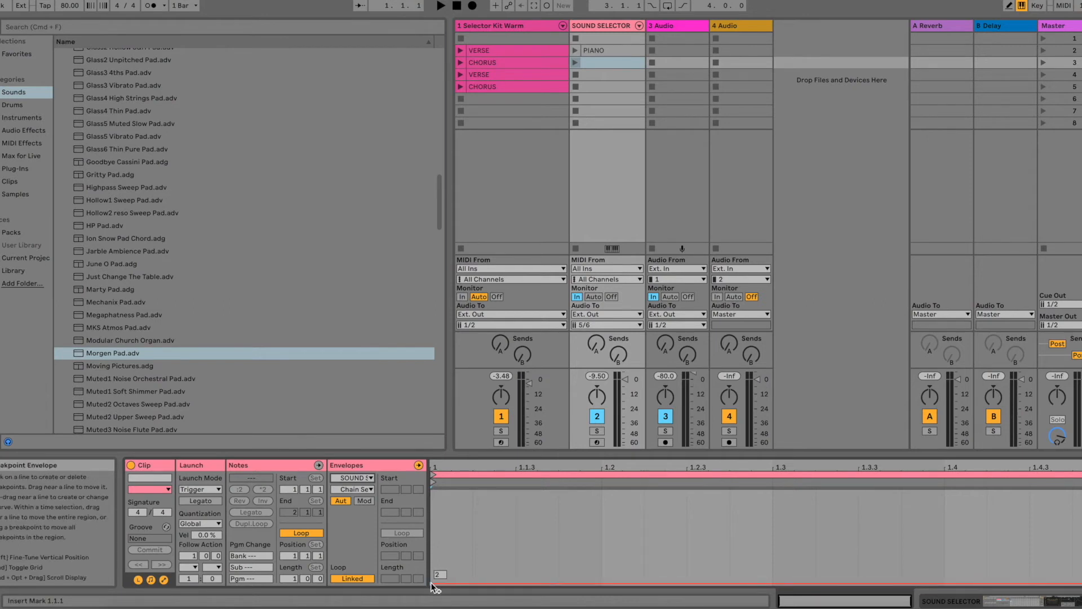
# Step: Rename the SOUND SELECTOR clip beside the first CHORUS as PAD
pyautogui.press('super+r')
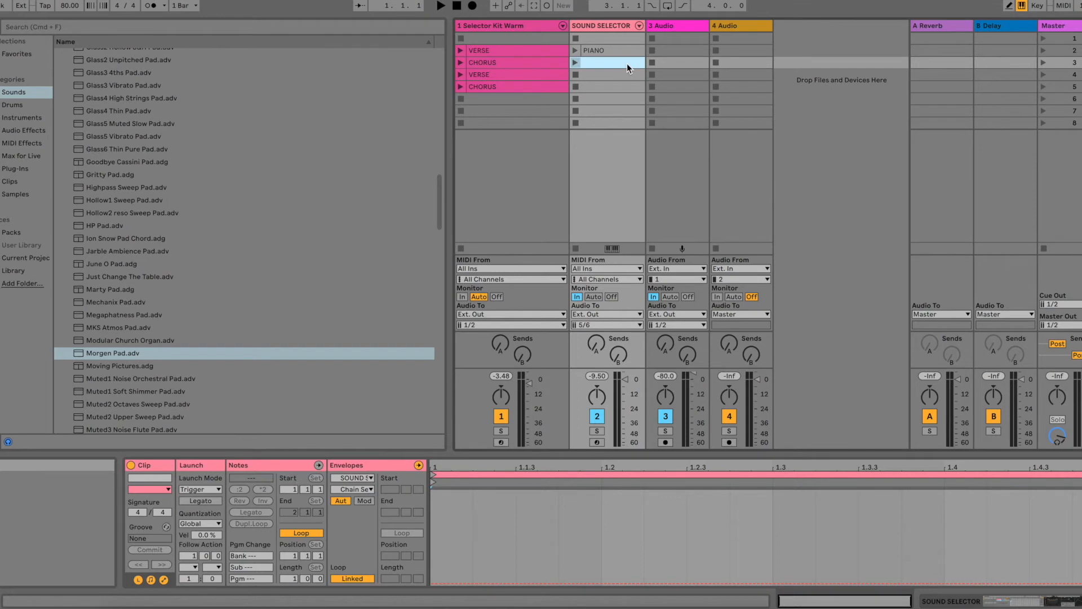
pyautogui.write('PAD')
pyautogui.press('Return')
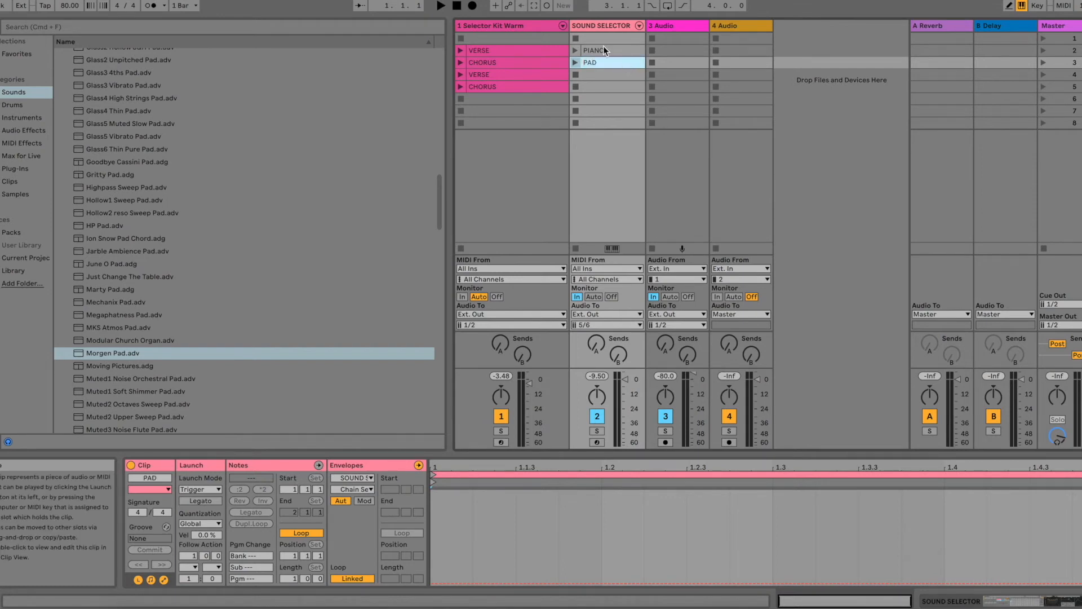
# Step: Copy the PIANO clip beside the second VERSE and the PAD clip beside the second CHORUS
pyautogui.click(603, 48)
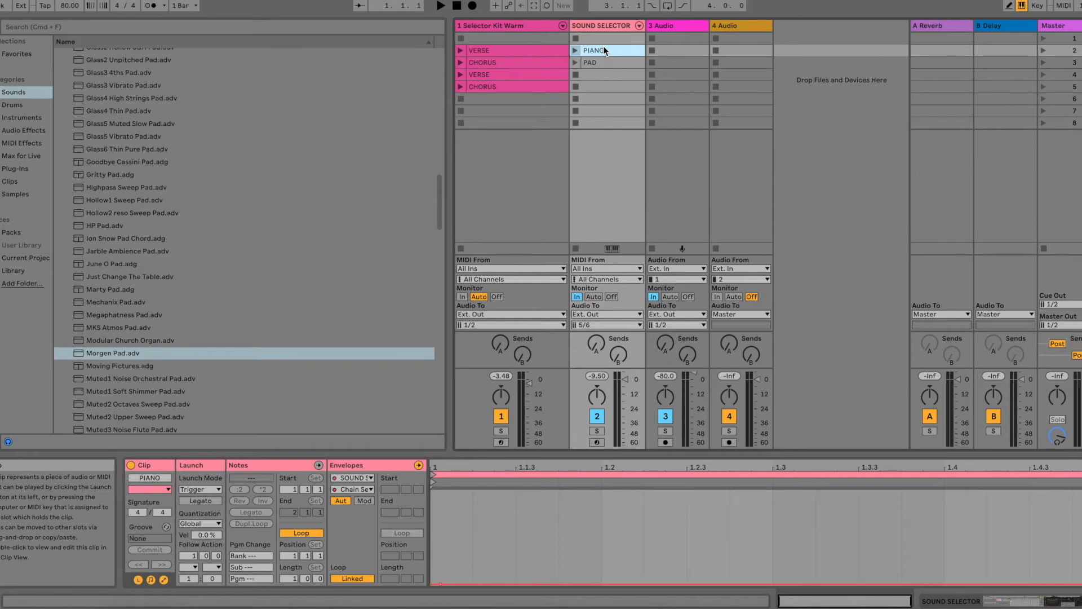
pyautogui.moveTo(604, 49); pyautogui.dragTo(599, 75)
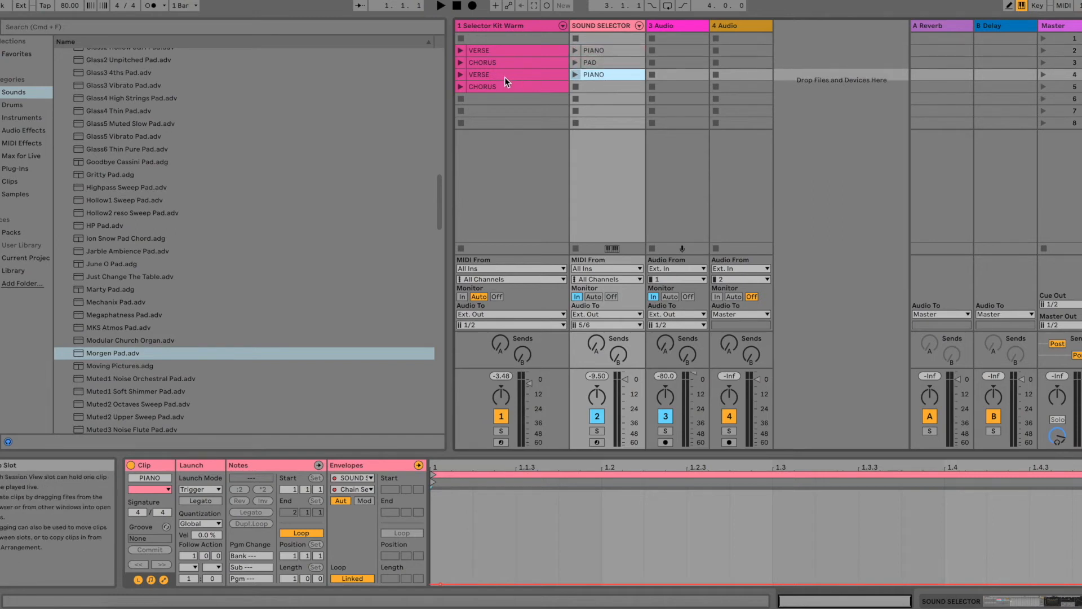
pyautogui.moveTo(607, 62); pyautogui.dragTo(603, 85)
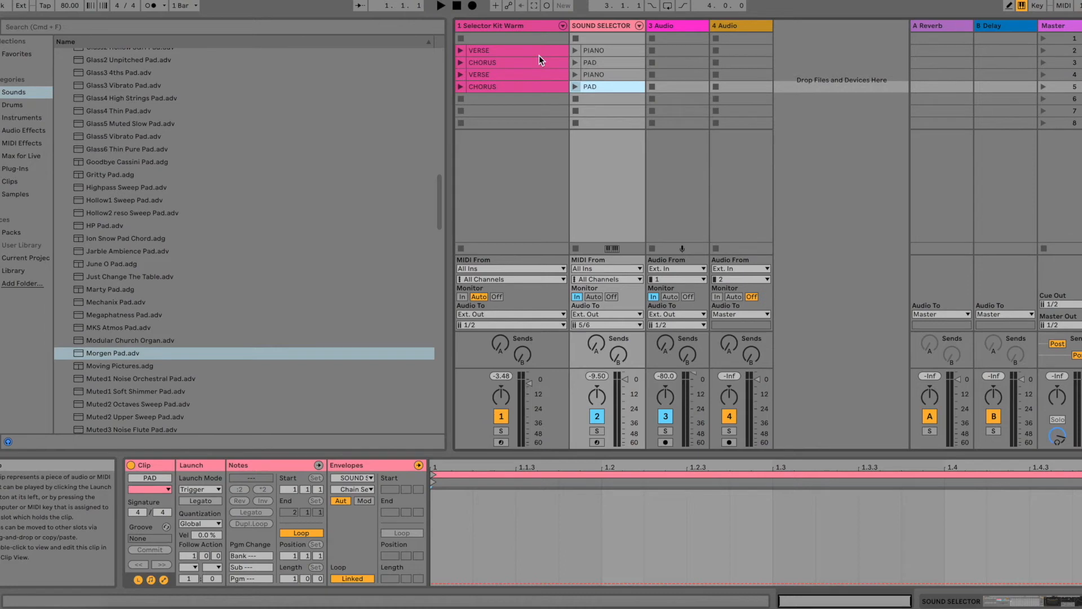
pyautogui.click(610, 52)
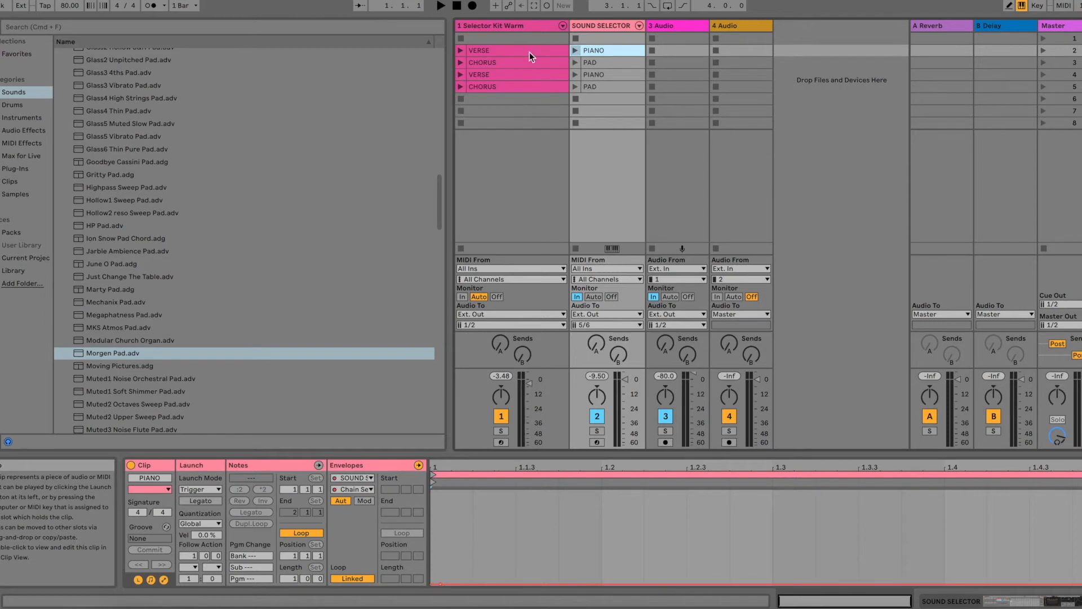
pyautogui.click(611, 63)
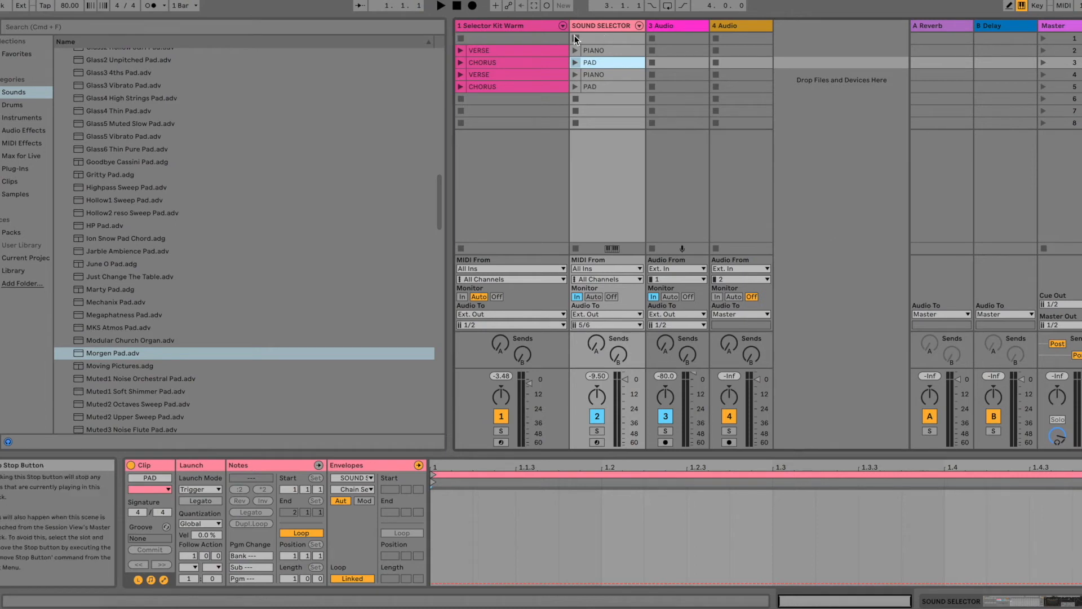
# Step: Play the song scene by scene, starting from the first VERSE in scene 2, and stop playback
pyautogui.click(1043, 35)
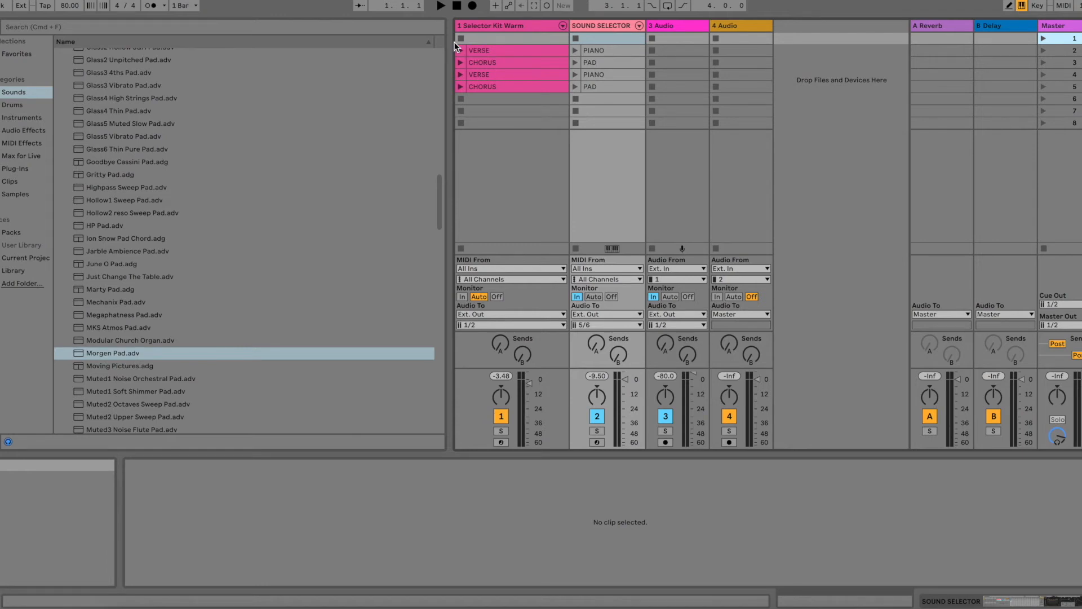
pyautogui.press('Down')
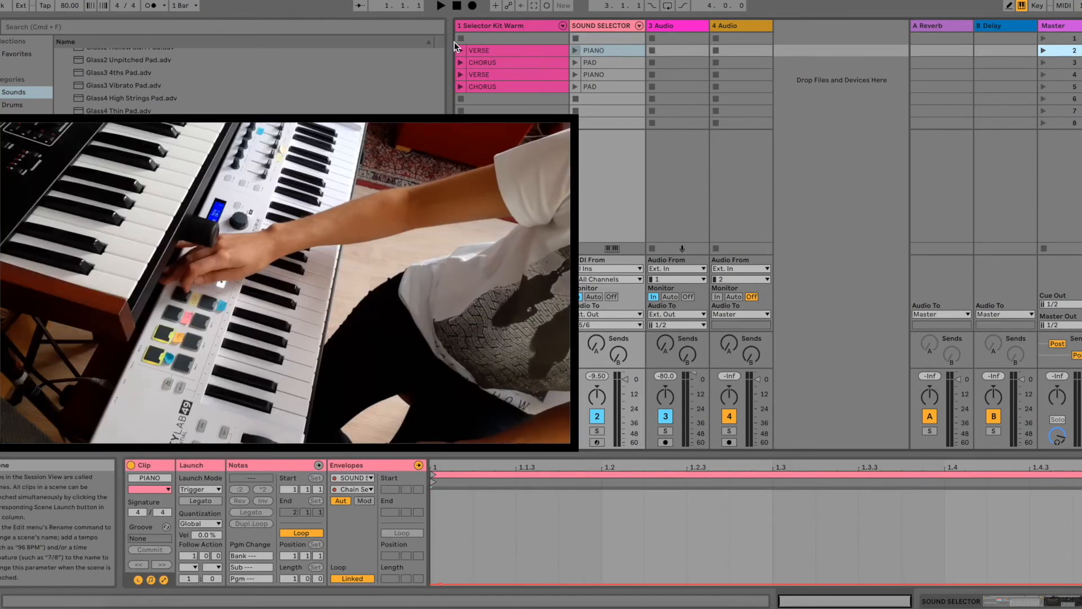
pyautogui.press('Return')
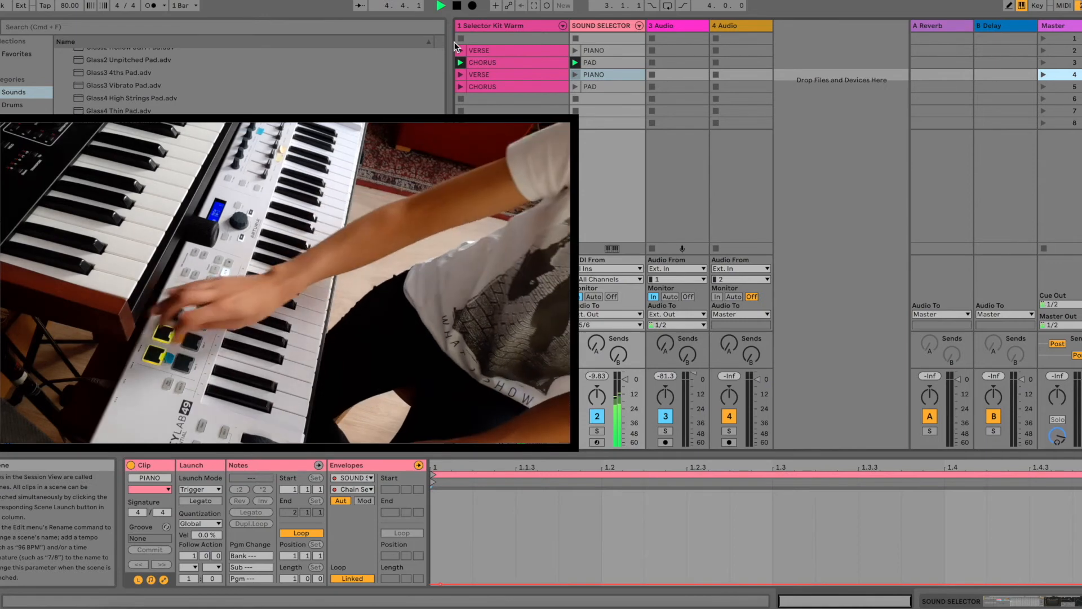
pyautogui.press('space')
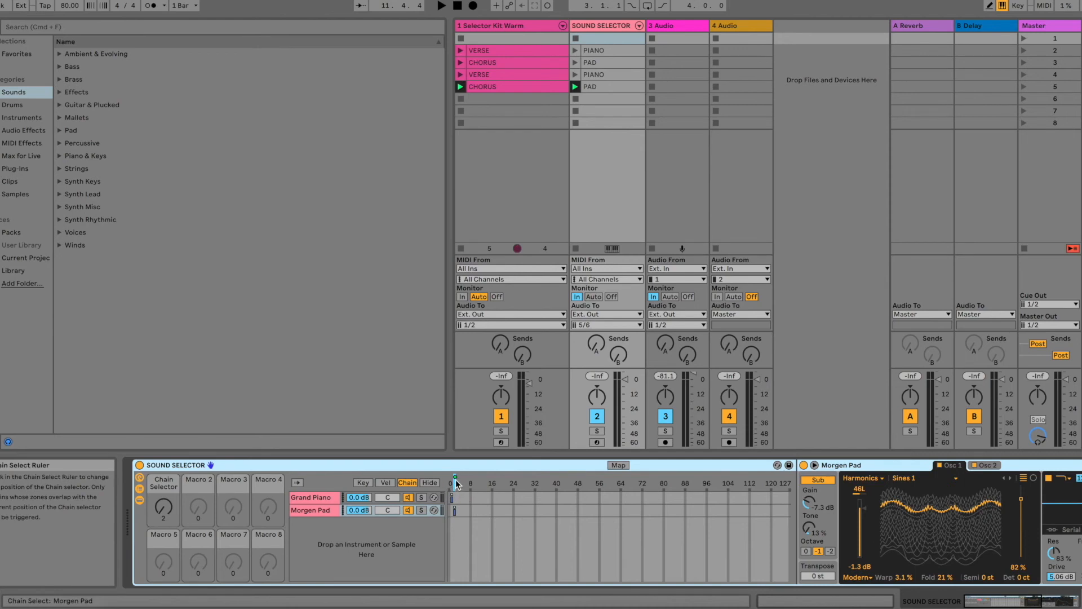
# Step: Launch the four PIANO and PAD clips one after another to check the rack's Chain Selector position for each
pyautogui.click(573, 50)
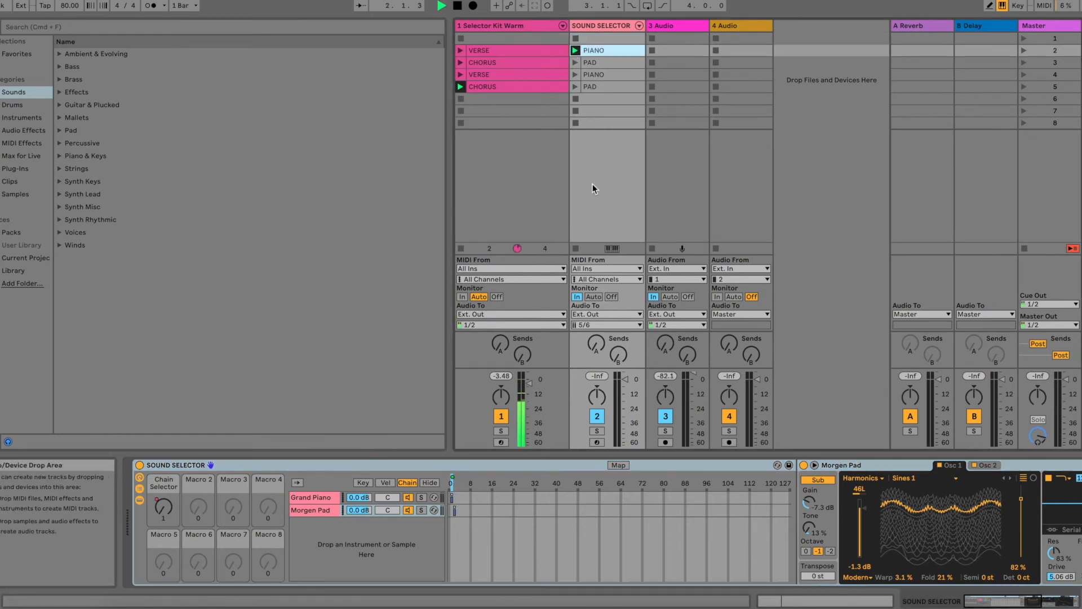
pyautogui.press('space')
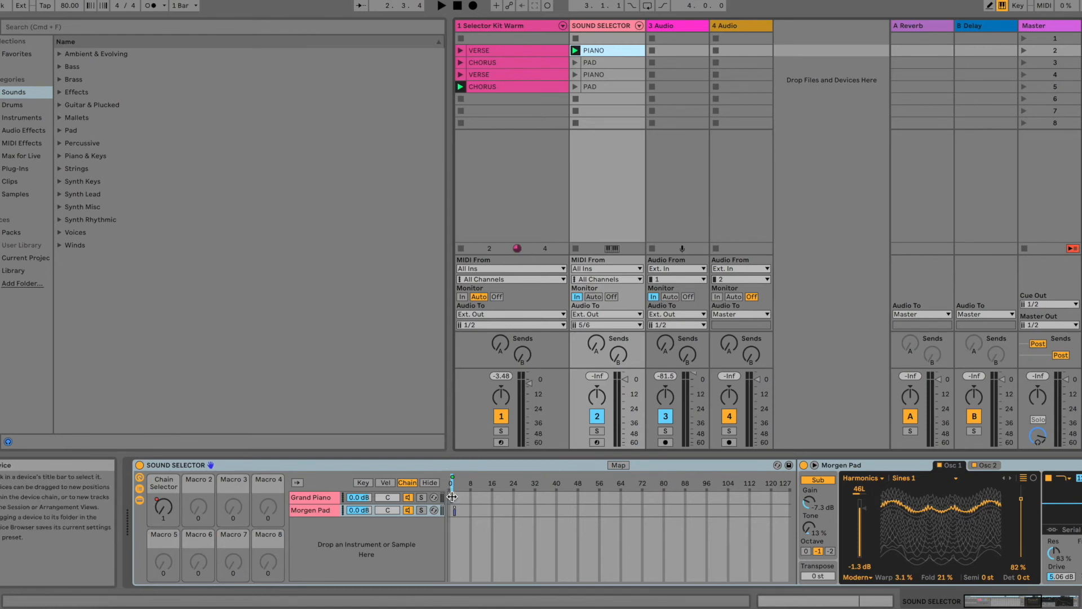
pyautogui.click(575, 62)
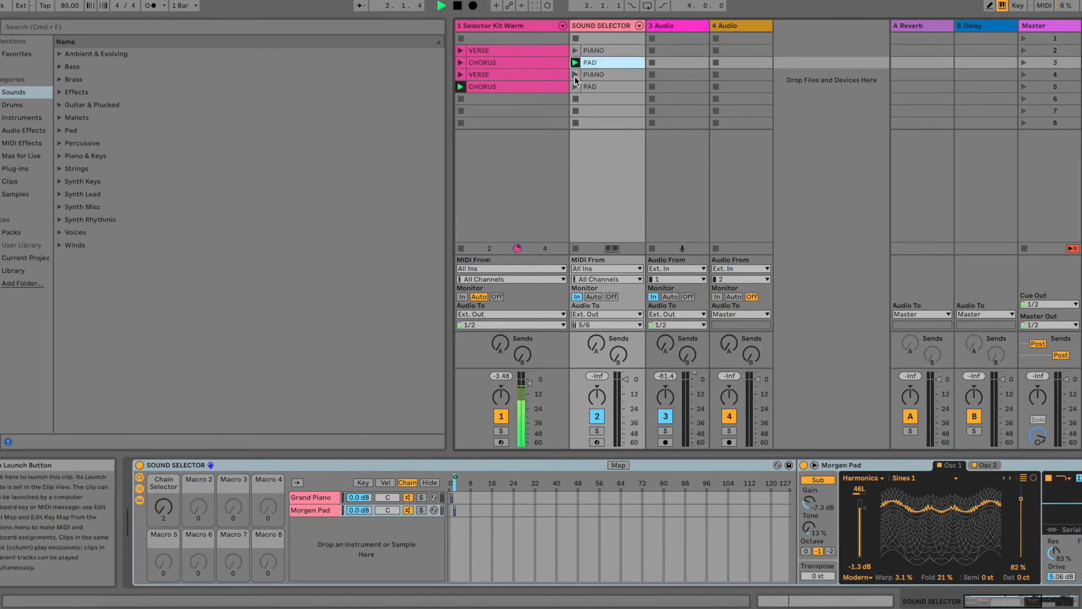
pyautogui.click(575, 75)
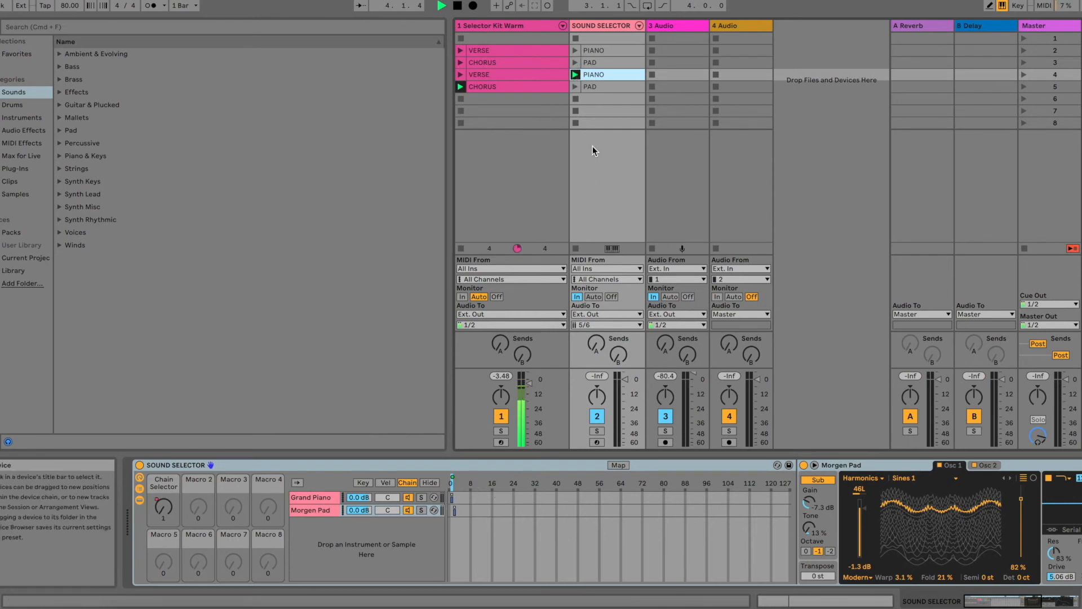
pyautogui.click(575, 87)
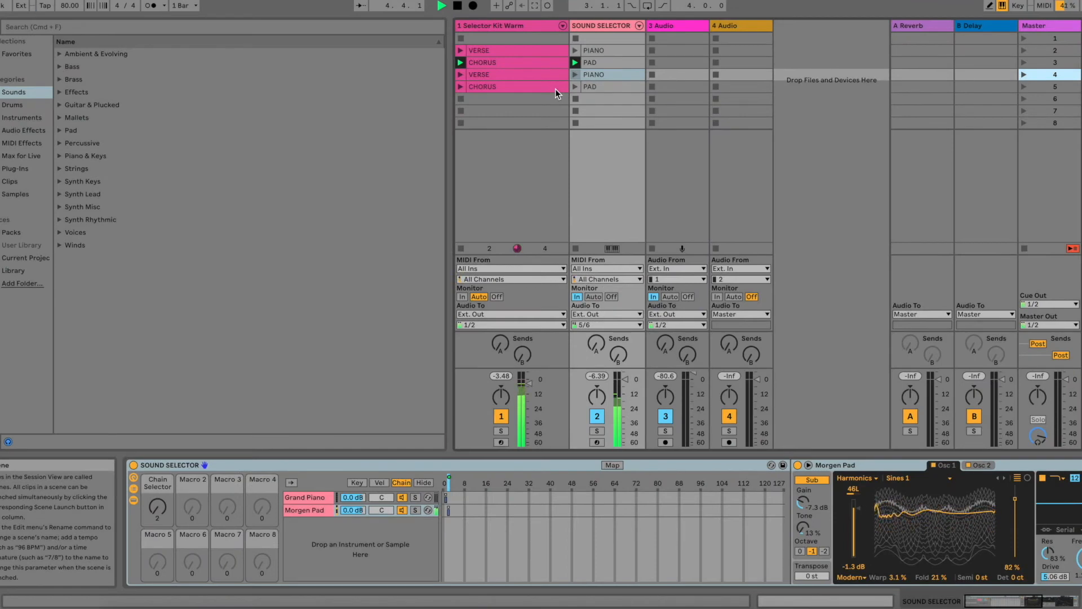
# Step: Launch scenes 4 and 5 in sequence while watching the rack's chain selector, and stop playback
pyautogui.press('Return')
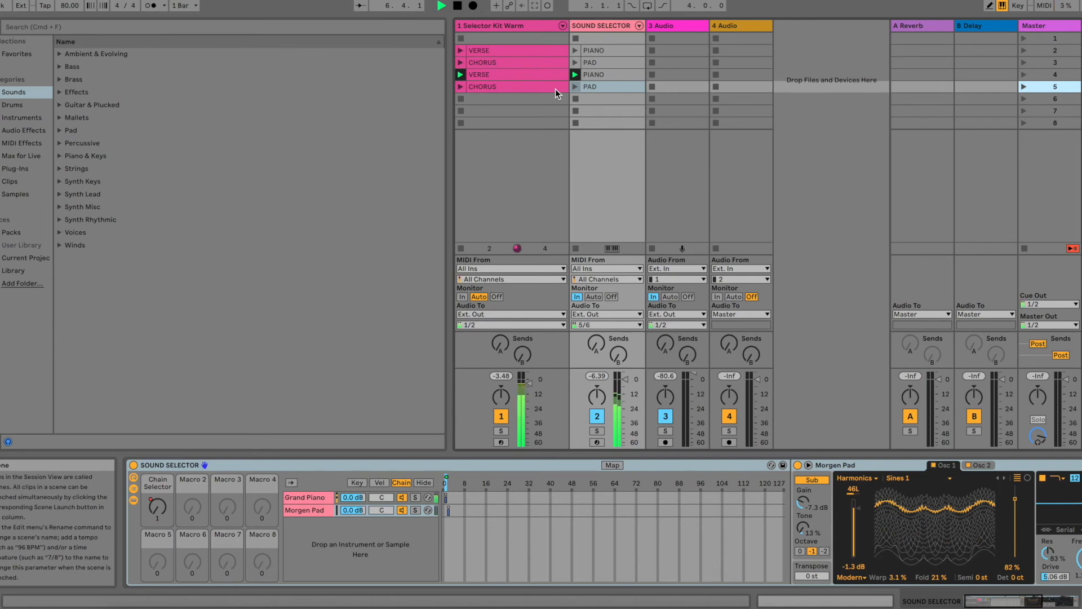
pyautogui.press('Return')
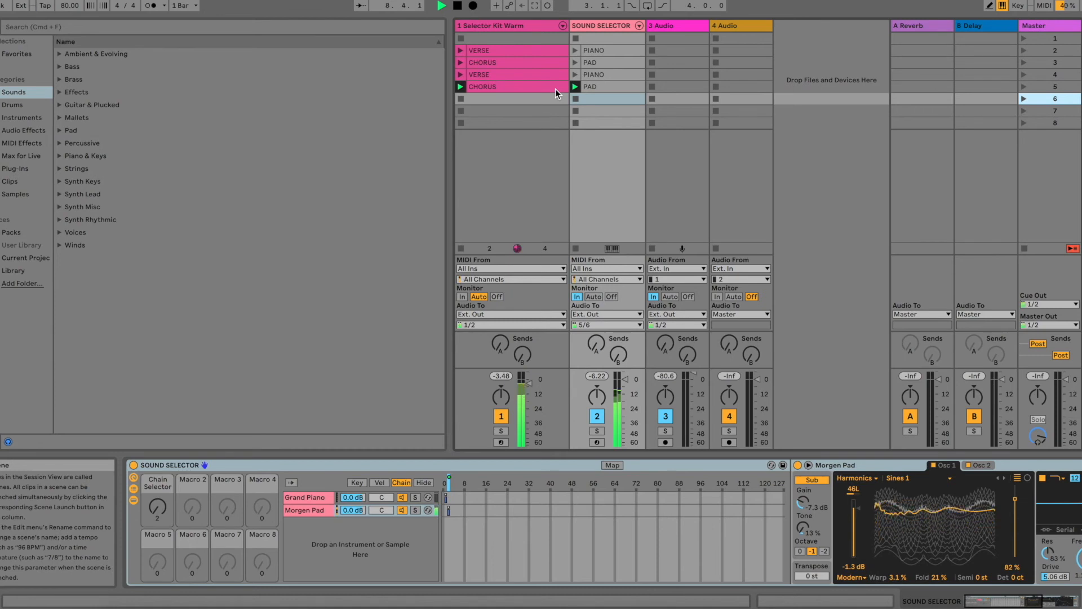
pyautogui.press('space')
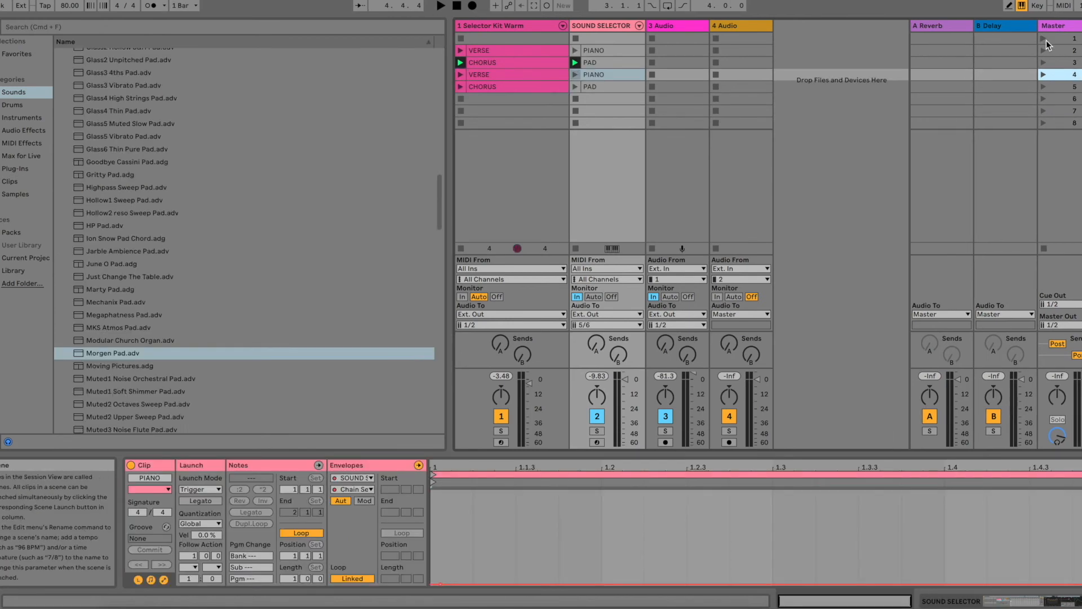
# Step: Play the scenes in order again from scene 2, and launch the first CHORUS directly from scene 3
pyautogui.click(1044, 40)
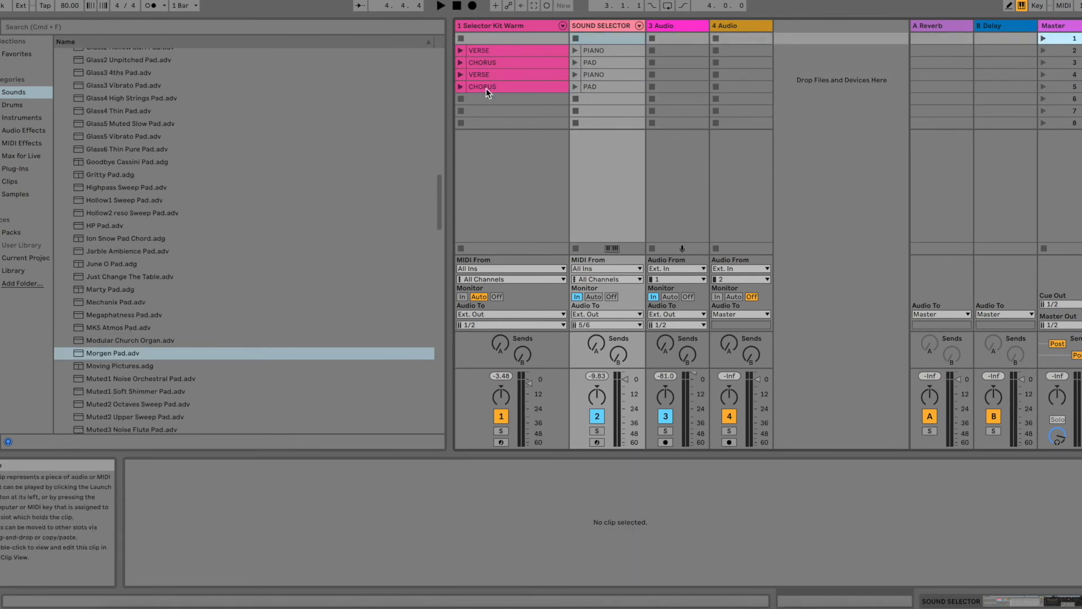
pyautogui.press('Down')
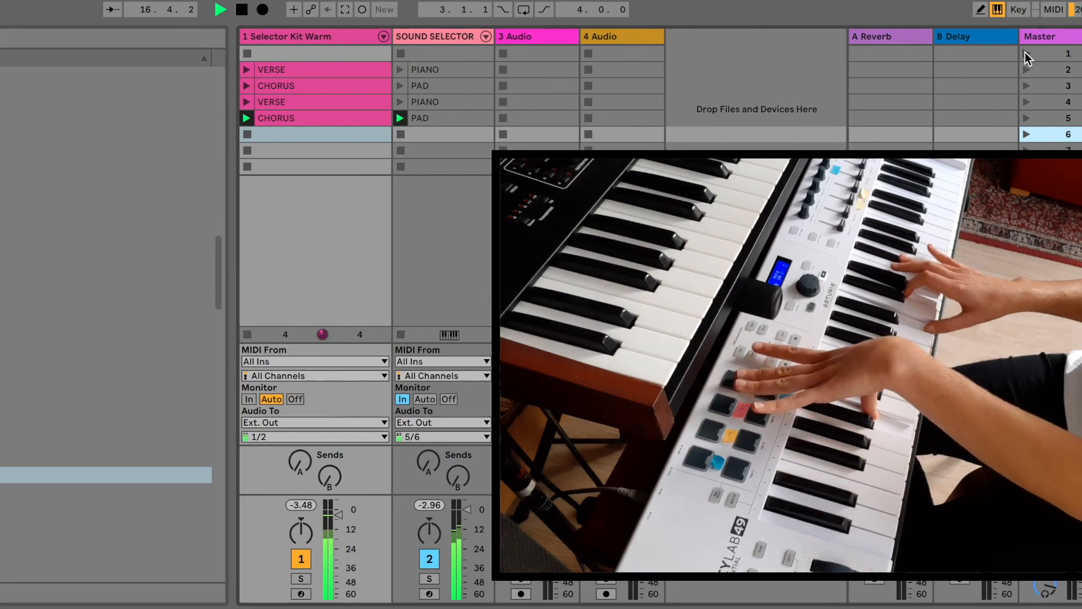
pyautogui.press('Return')
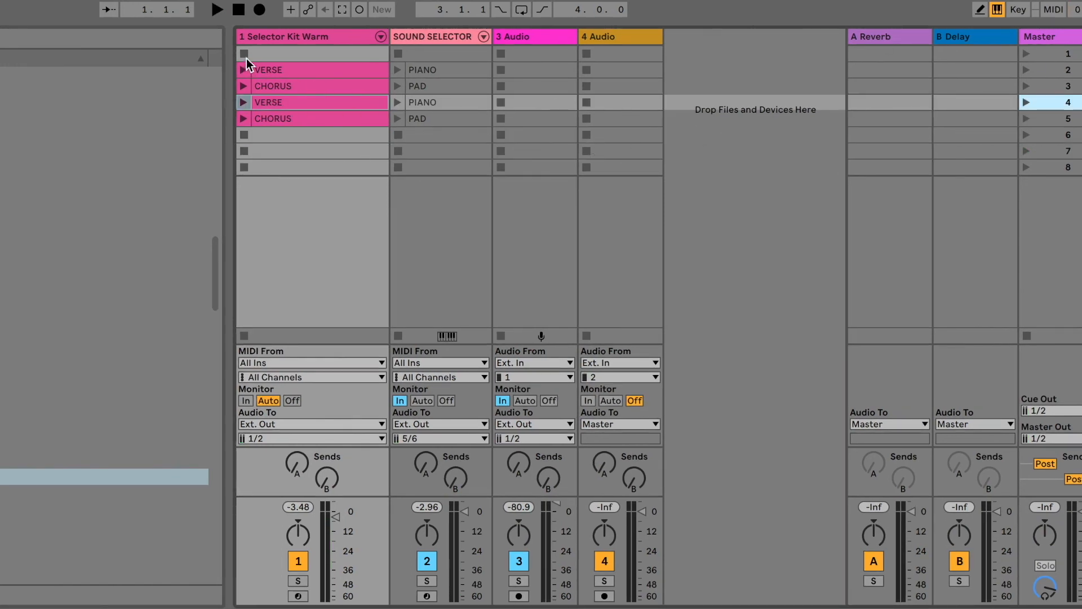
pyautogui.click(276, 53)
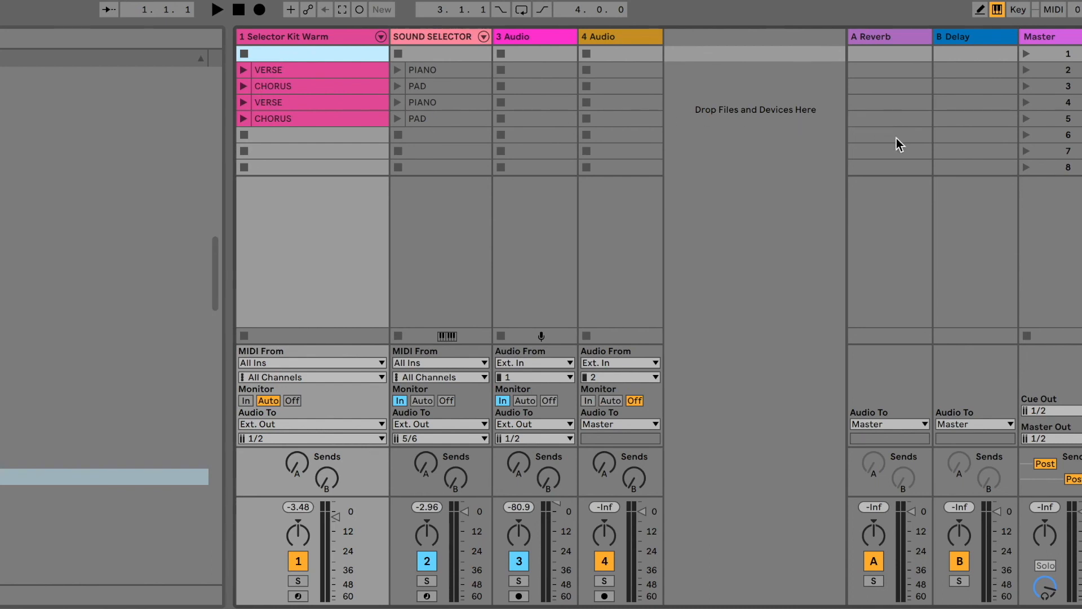
pyautogui.click(1027, 89)
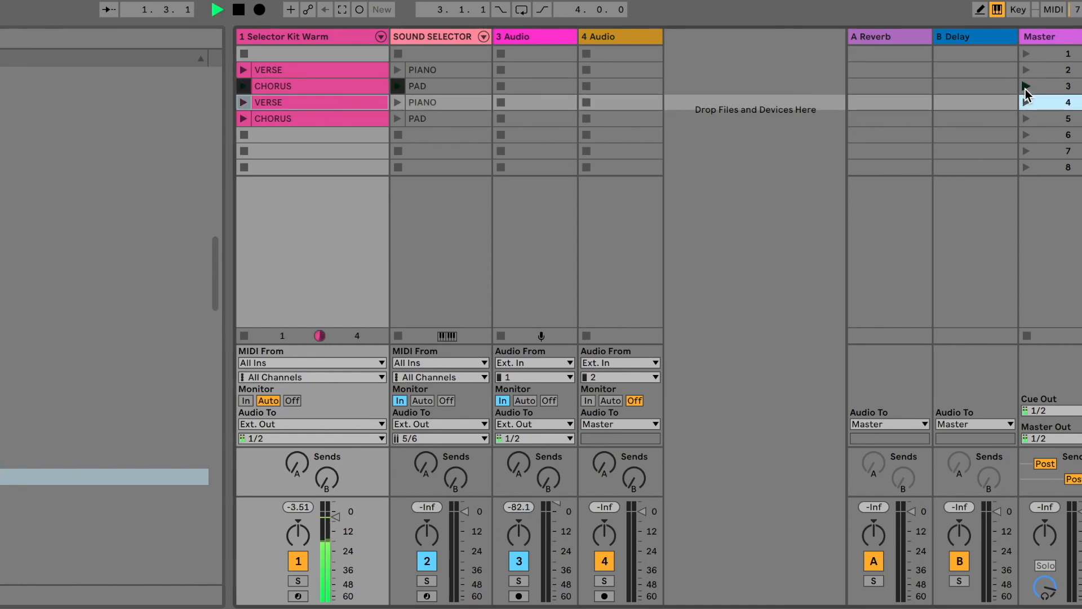